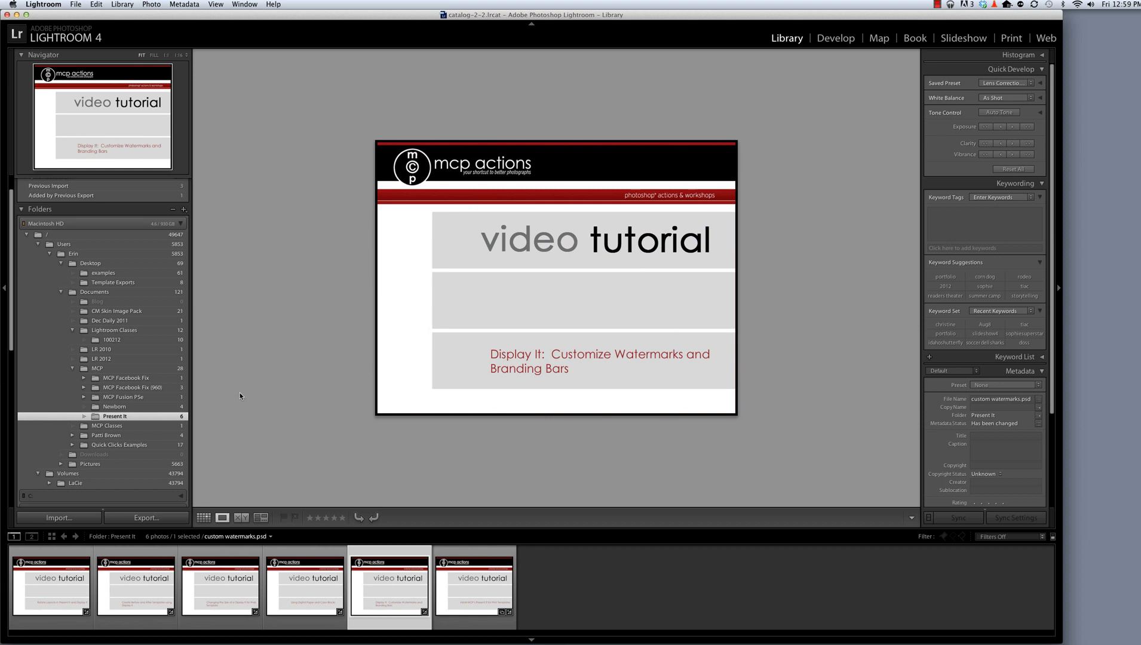
Scroll the left panel down to the Collections section.
scroll(113, 404, down, 5)
scroll(113, 404, down, 4)
Open the suitcase collection and apply the print template '02c Side by Side Branding Bar Bottom'.
click(84, 376)
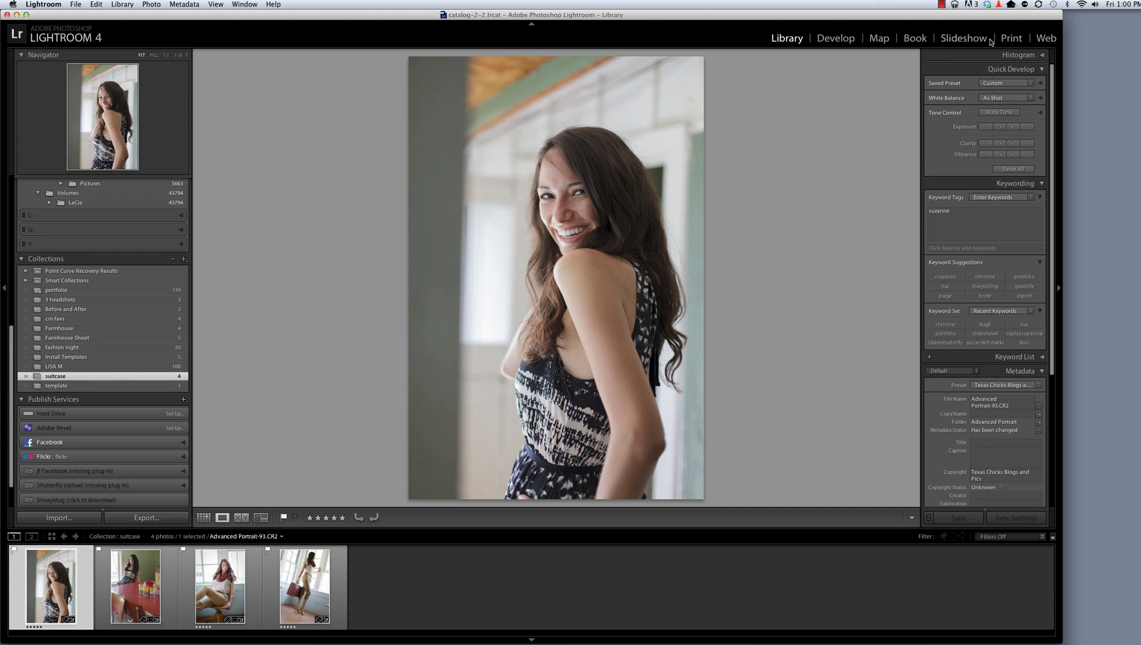
click(1011, 39)
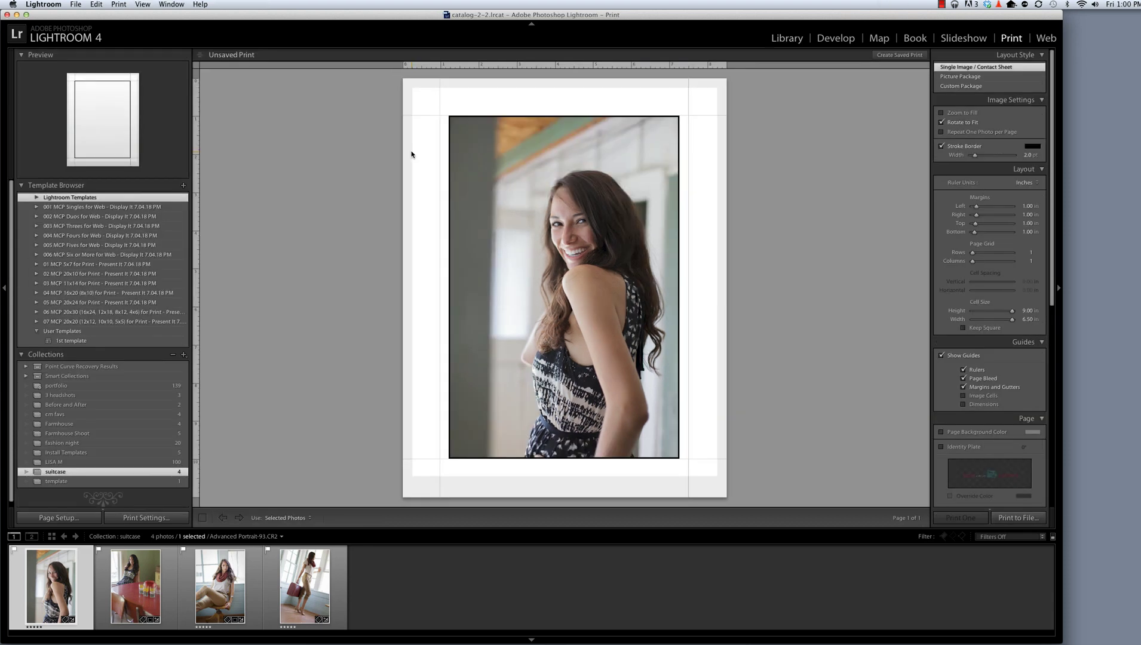
click(35, 217)
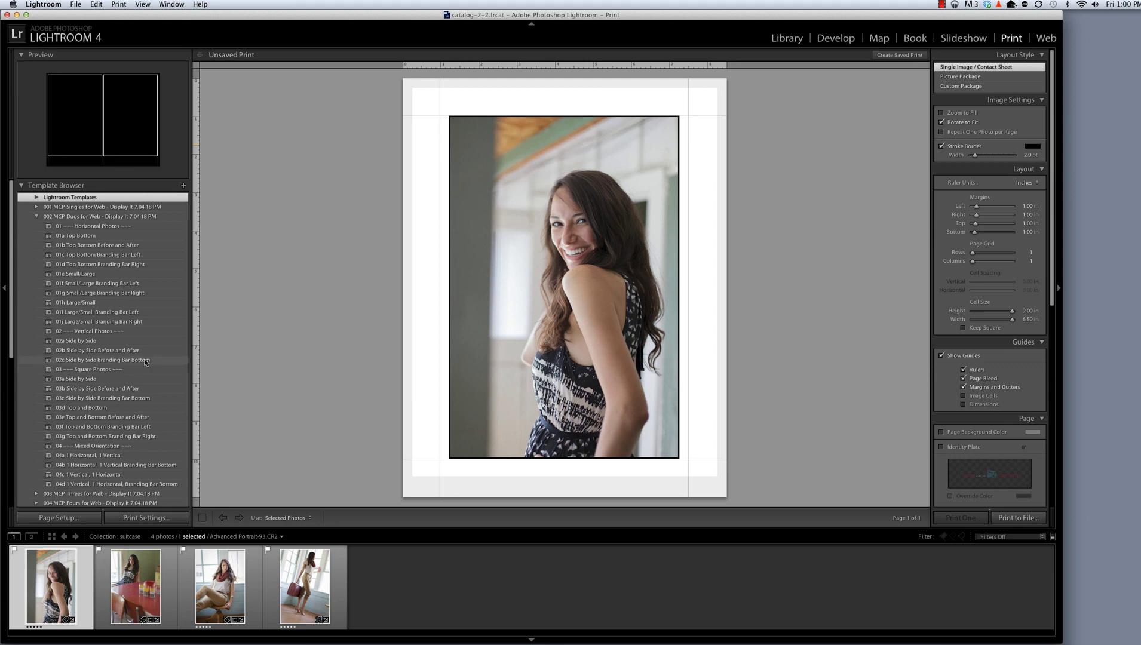
click(145, 362)
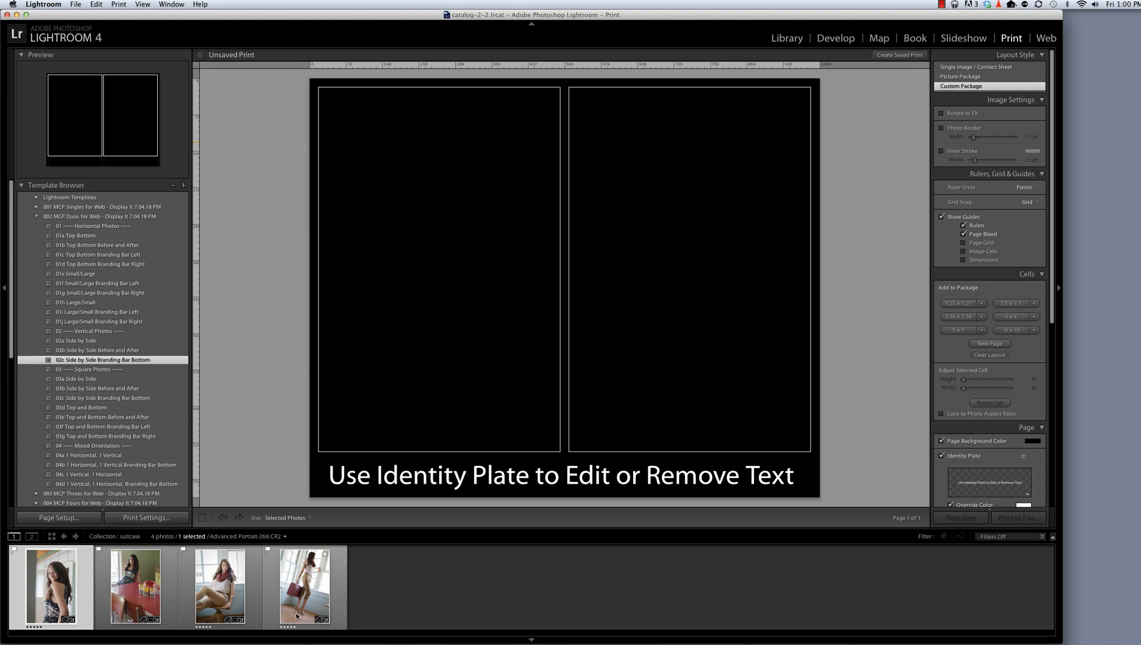
Place the suitcase photo in the left cell and the red-table photo in the right cell.
drag(296, 616, 346, 358)
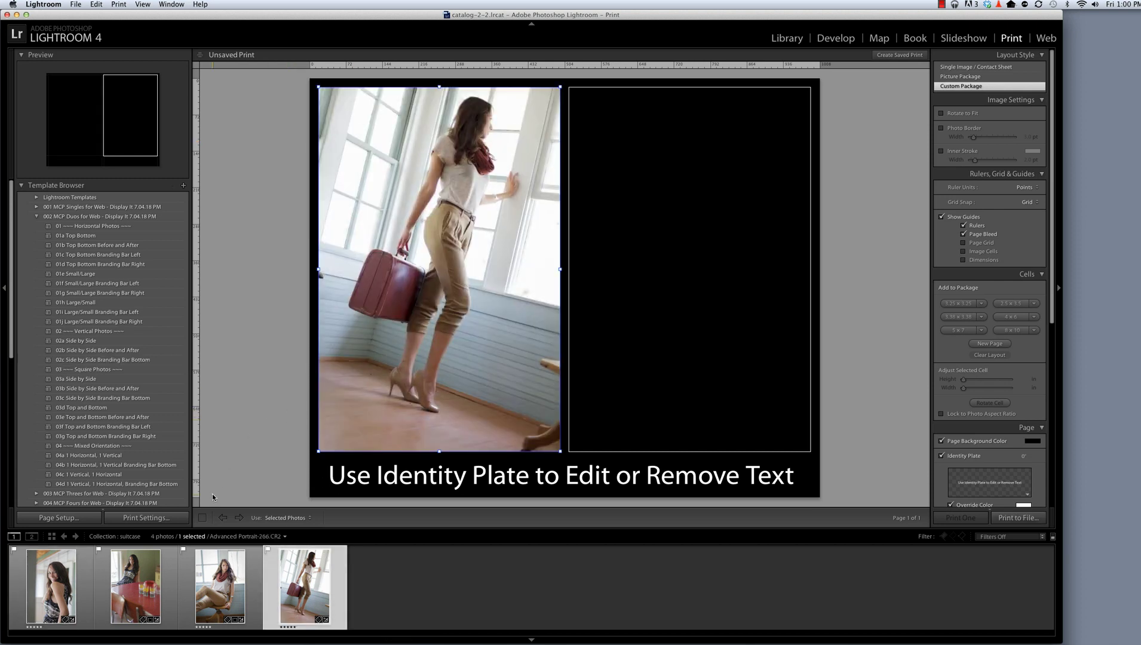
drag(136, 585, 708, 196)
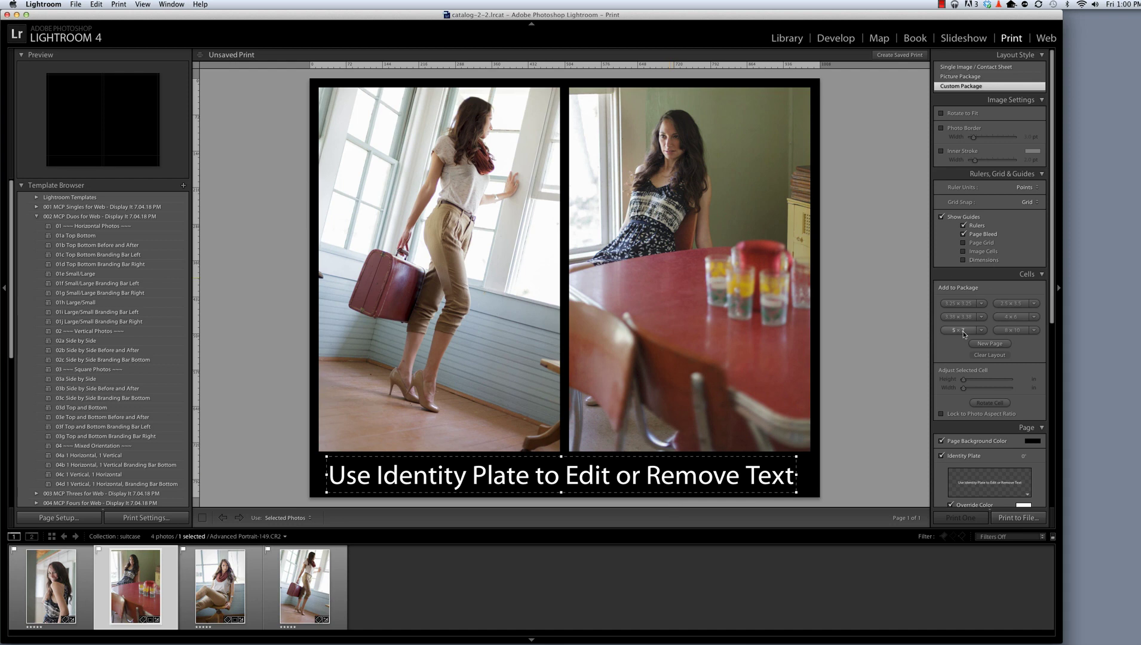
scroll(1020, 272, down, 8)
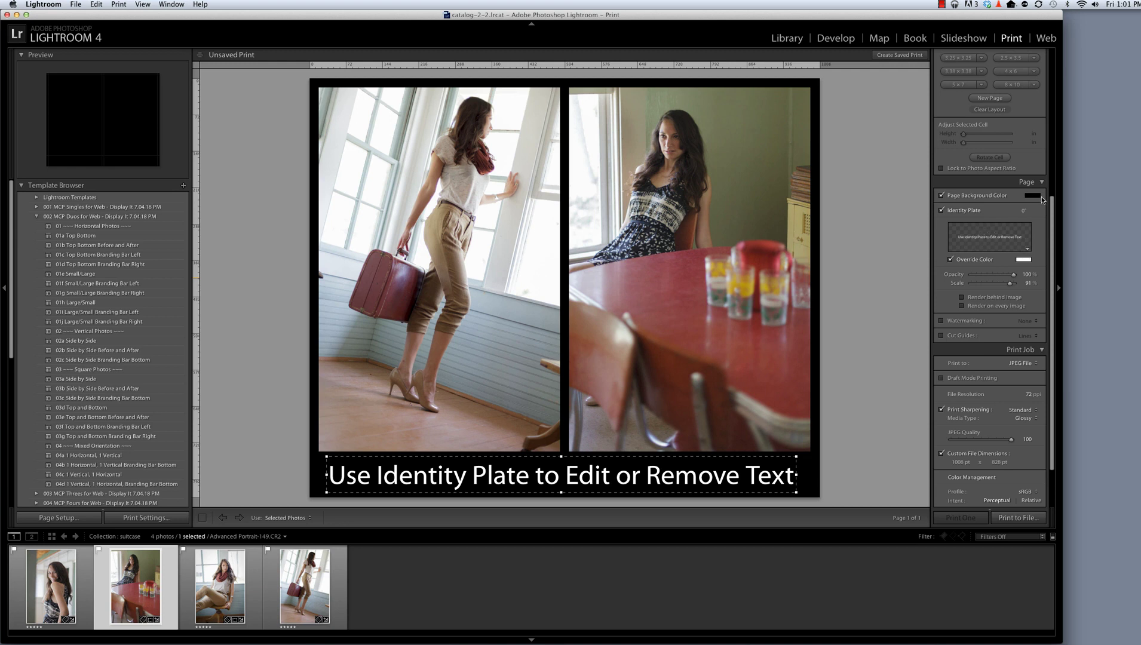
Open the Identity Plate Editor from the Page panel and select all the plate text.
click(1026, 247)
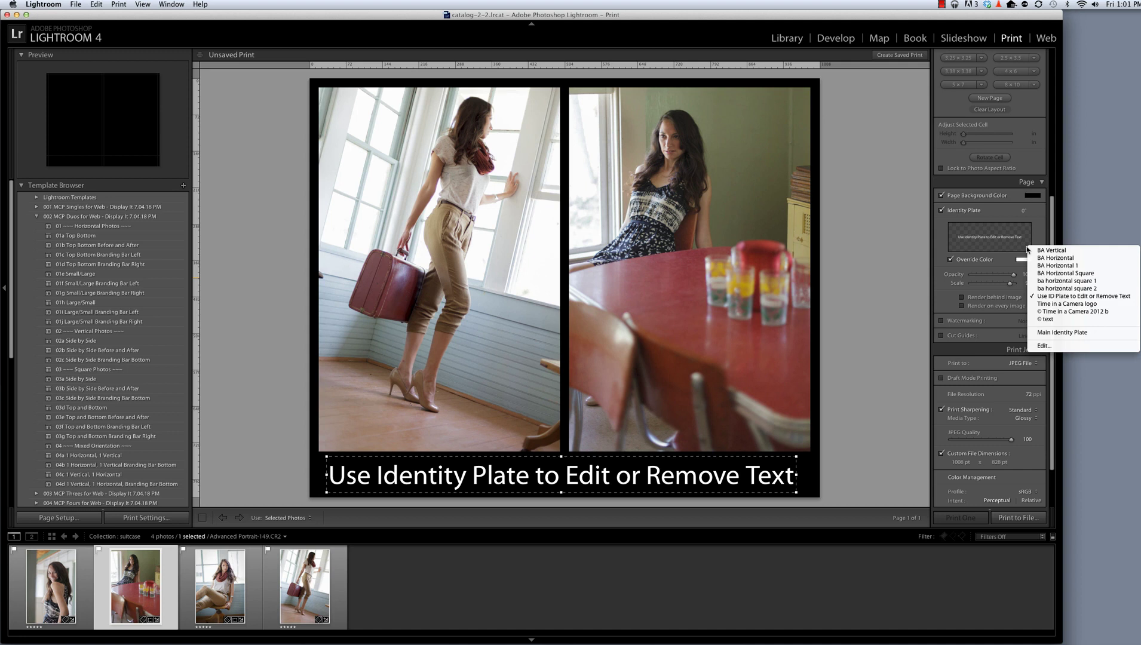
click(1055, 350)
click(1055, 346)
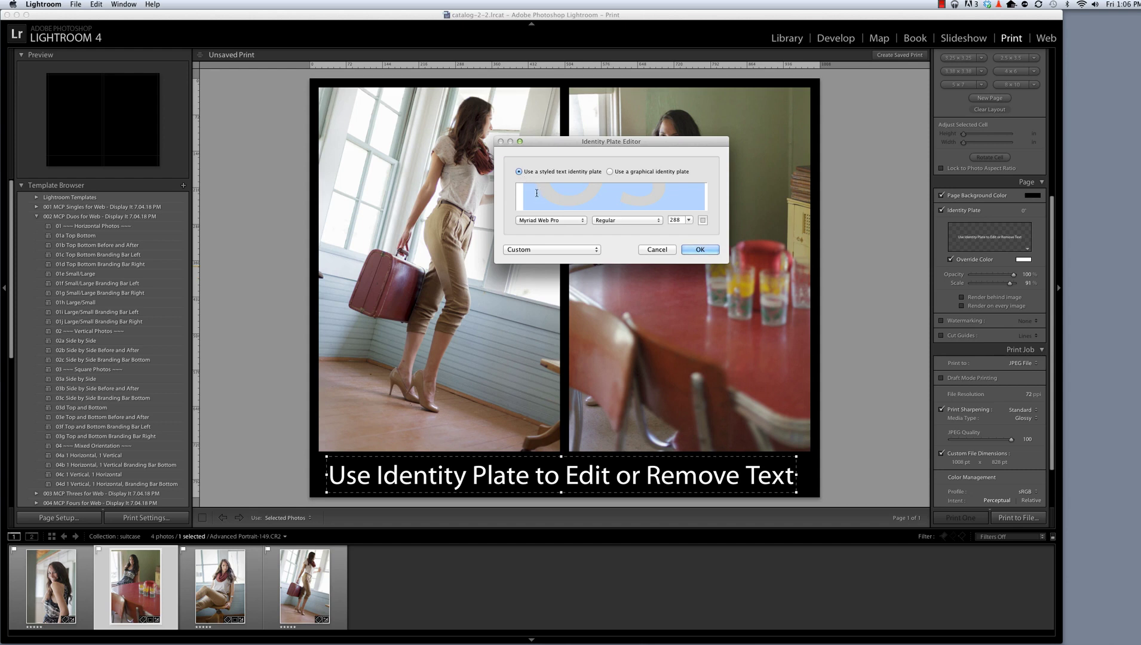
click(536, 193)
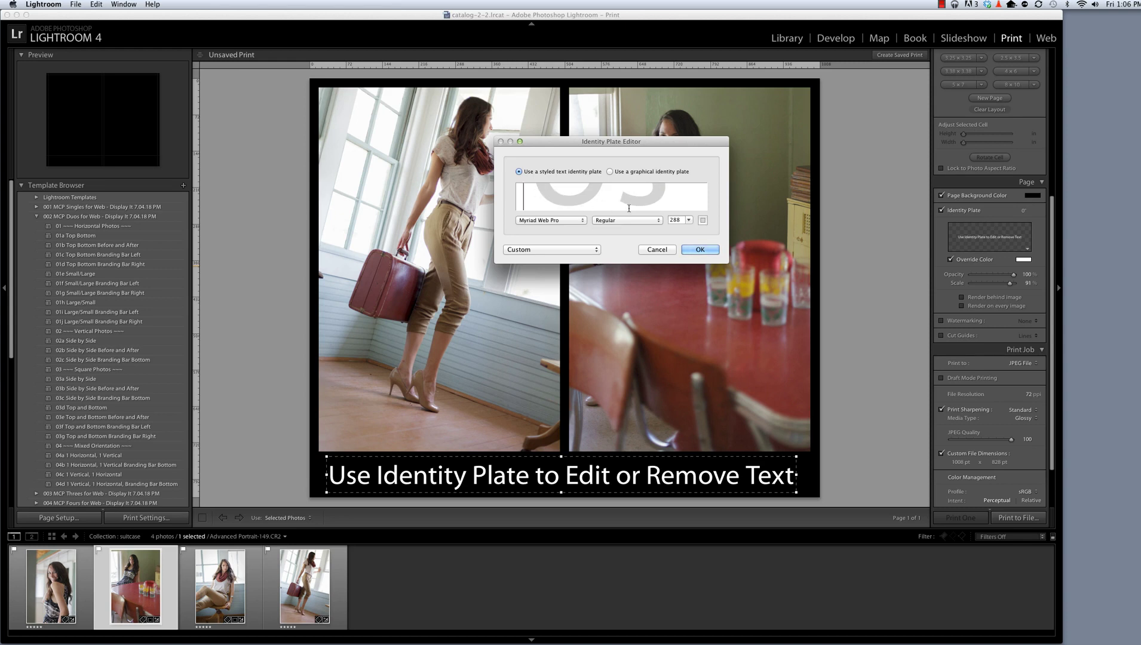
key(super+a)
Set the plate text to Century Gothic Regular at size 18.
click(563, 221)
scroll(564, 209, up, 15)
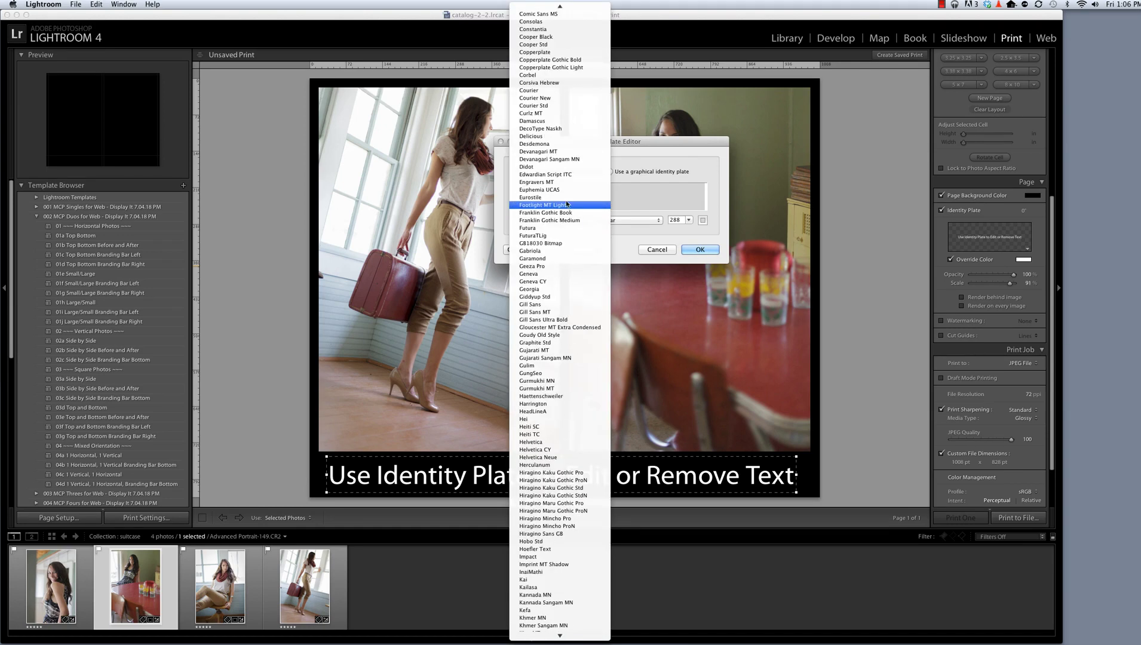
click(574, 85)
click(610, 221)
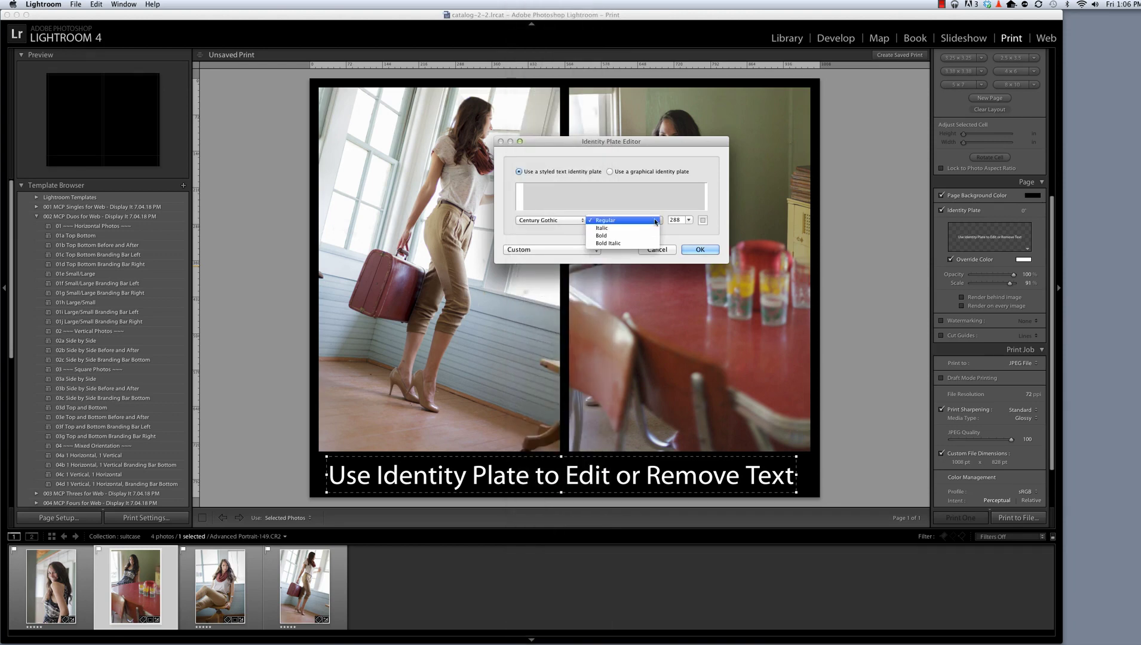
click(627, 221)
click(679, 220)
double_click(679, 220)
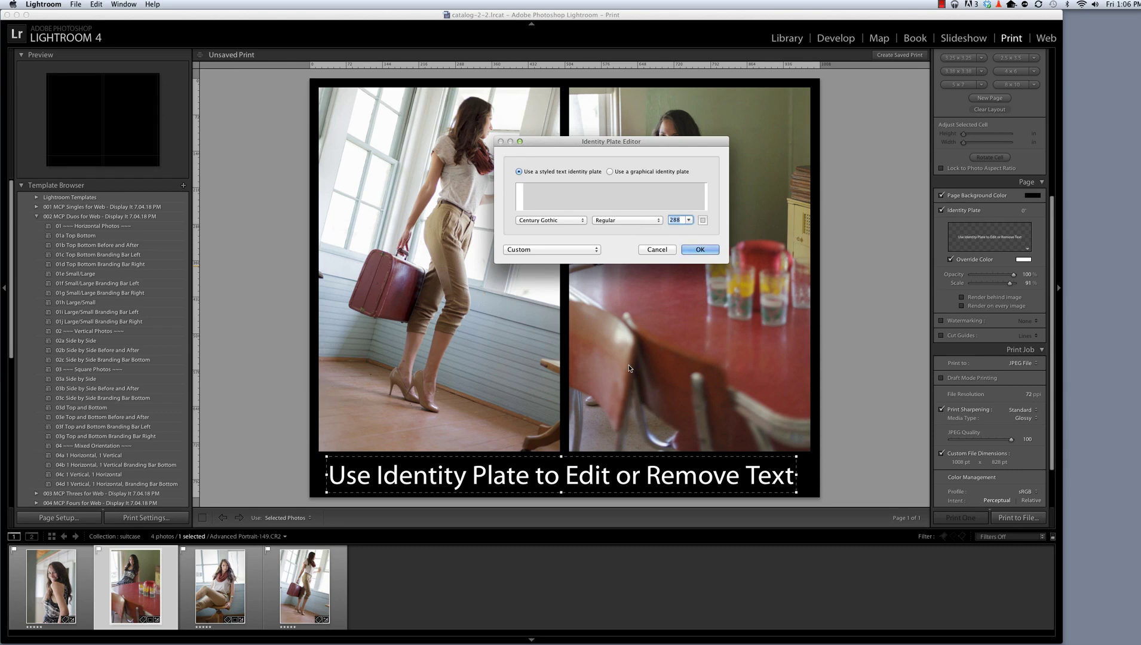
text(18)
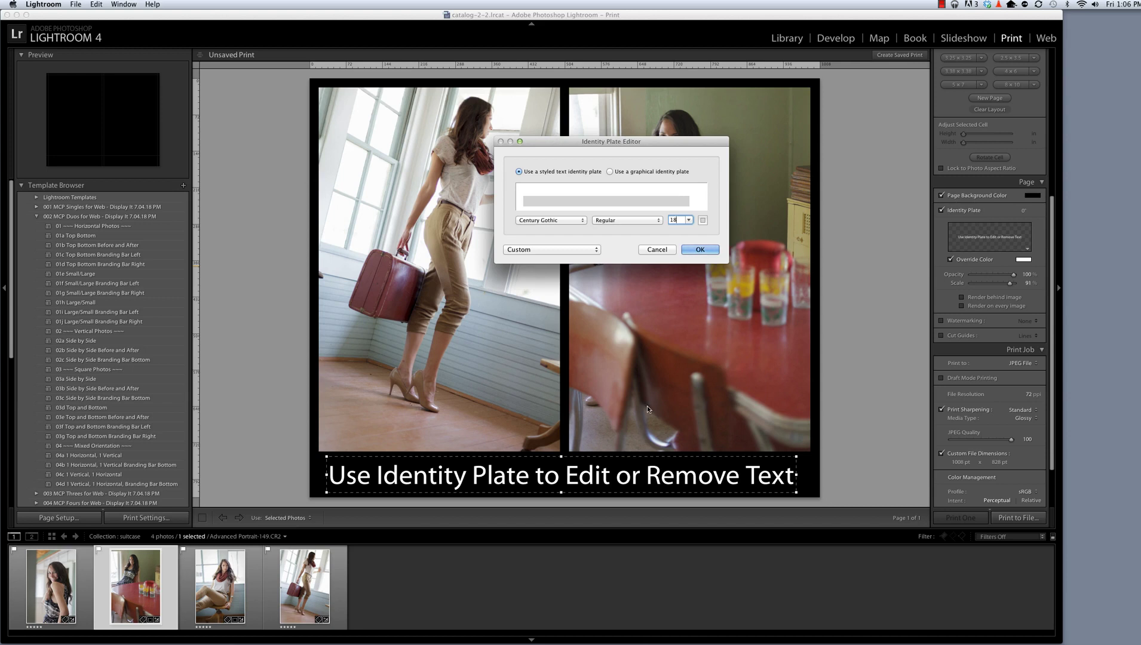
Make the plate text colour black and close the Colors panel.
click(704, 220)
scroll(319, 400, up, 1)
click(307, 349)
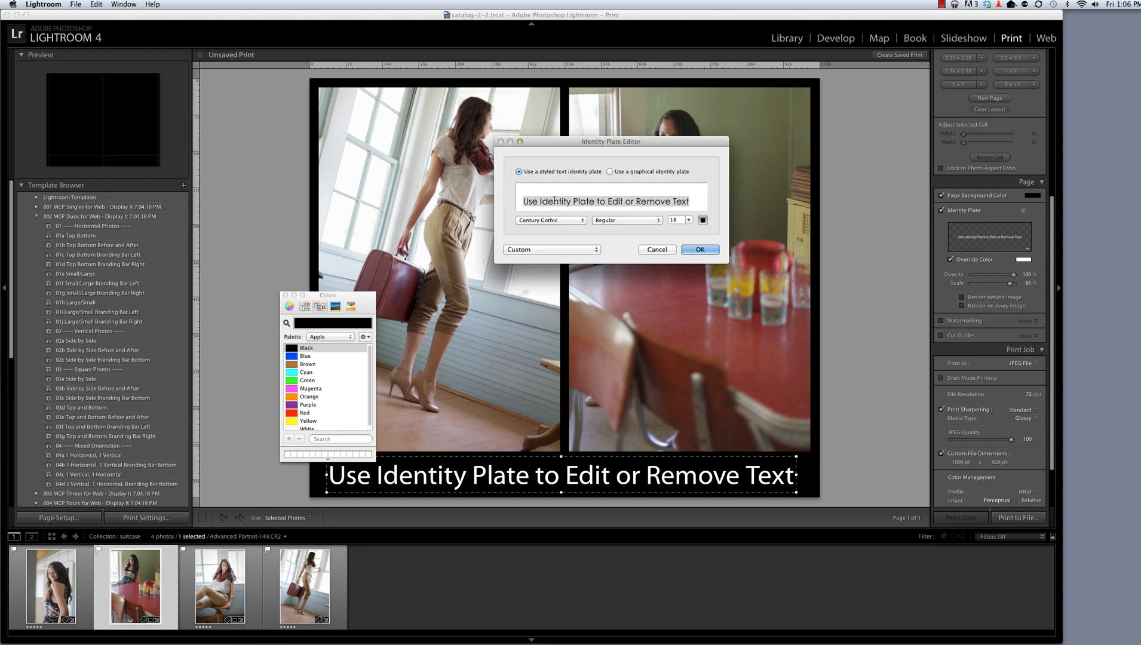
click(702, 220)
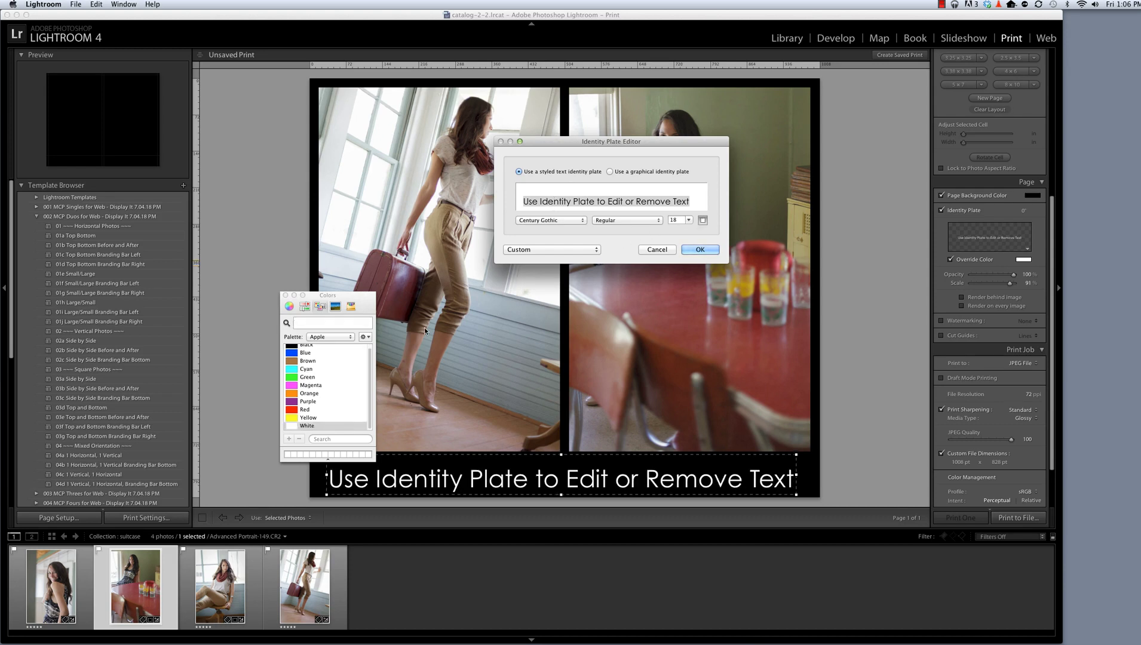
scroll(348, 384, up, 1)
click(294, 349)
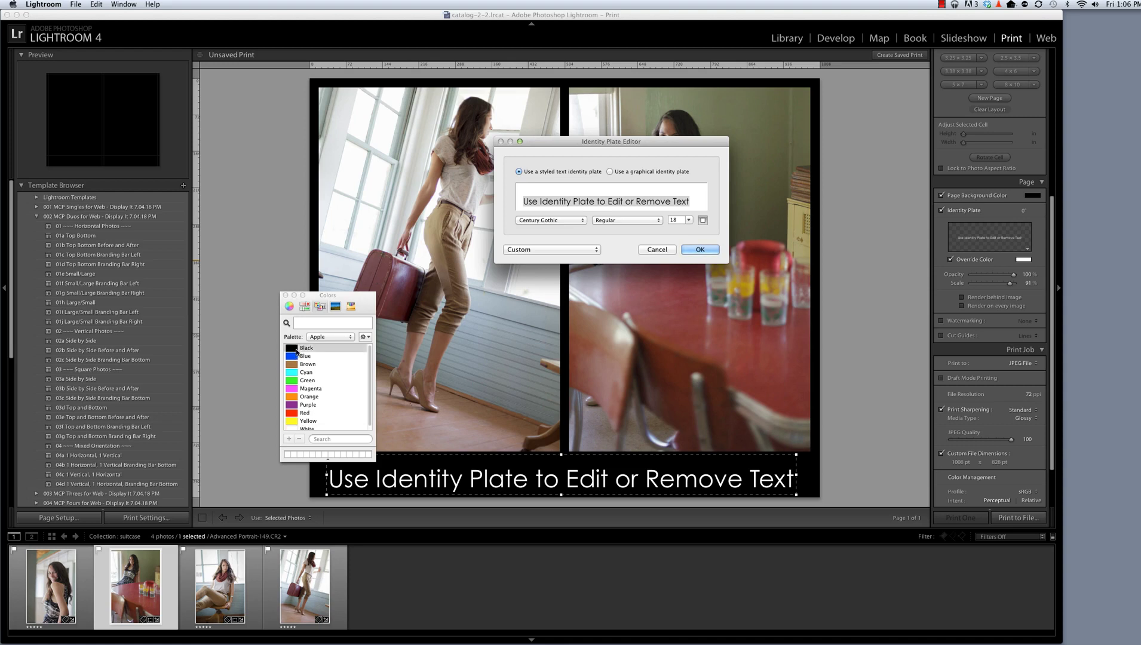
click(286, 296)
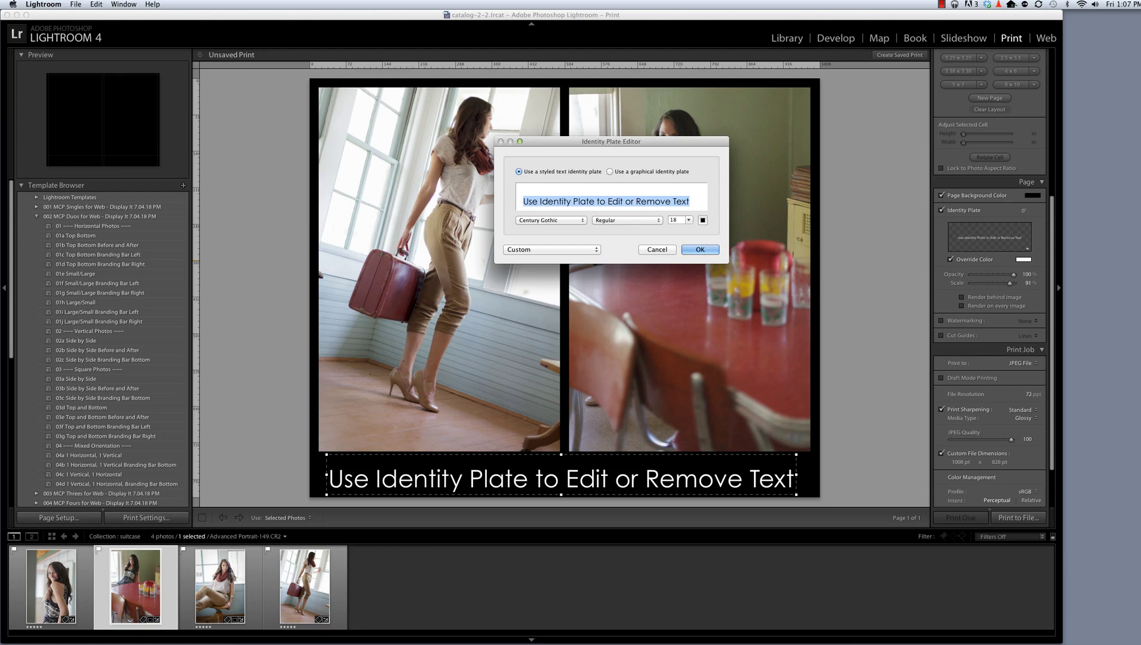
Replace the placeholder with the © symbol, the photographer's name and 2012.
key(BackSpace)
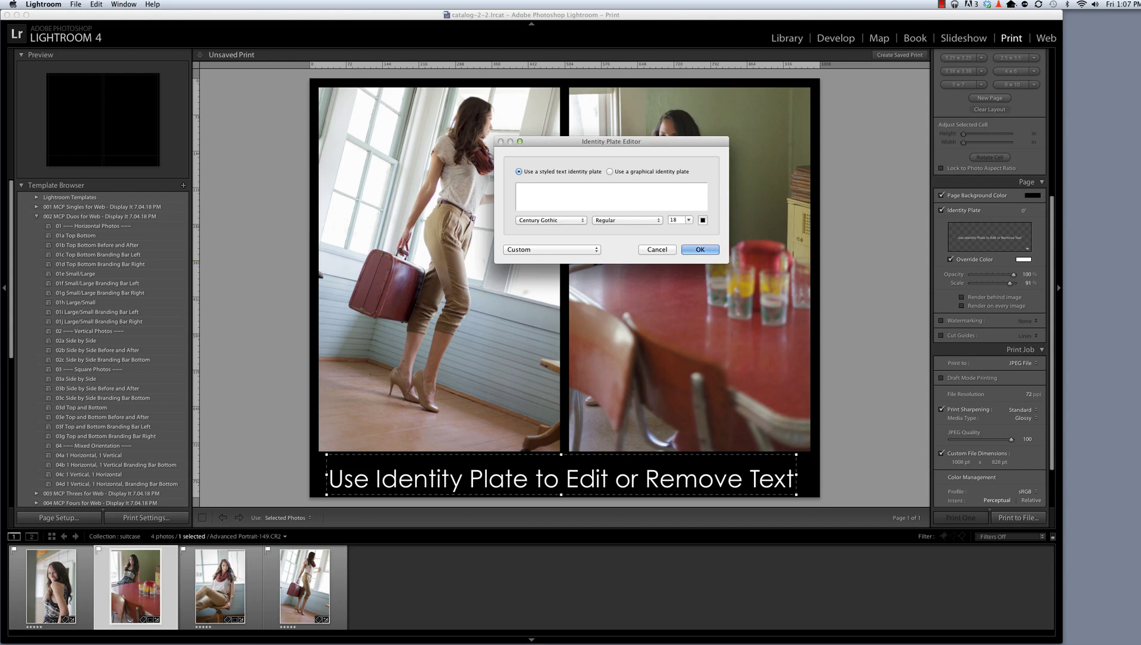
text(© Erin Peloquin)
text(2012)
Accept the plate, scale the copyright line to about 56% and centre it in the bottom bar.
click(700, 249)
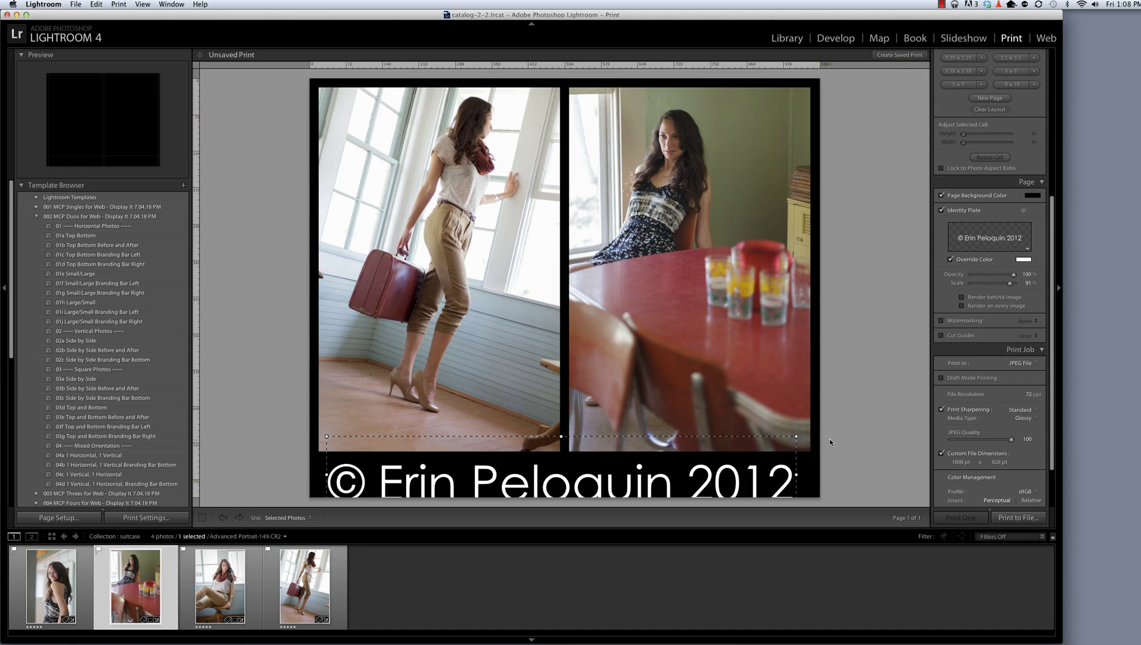
drag(793, 437, 686, 480)
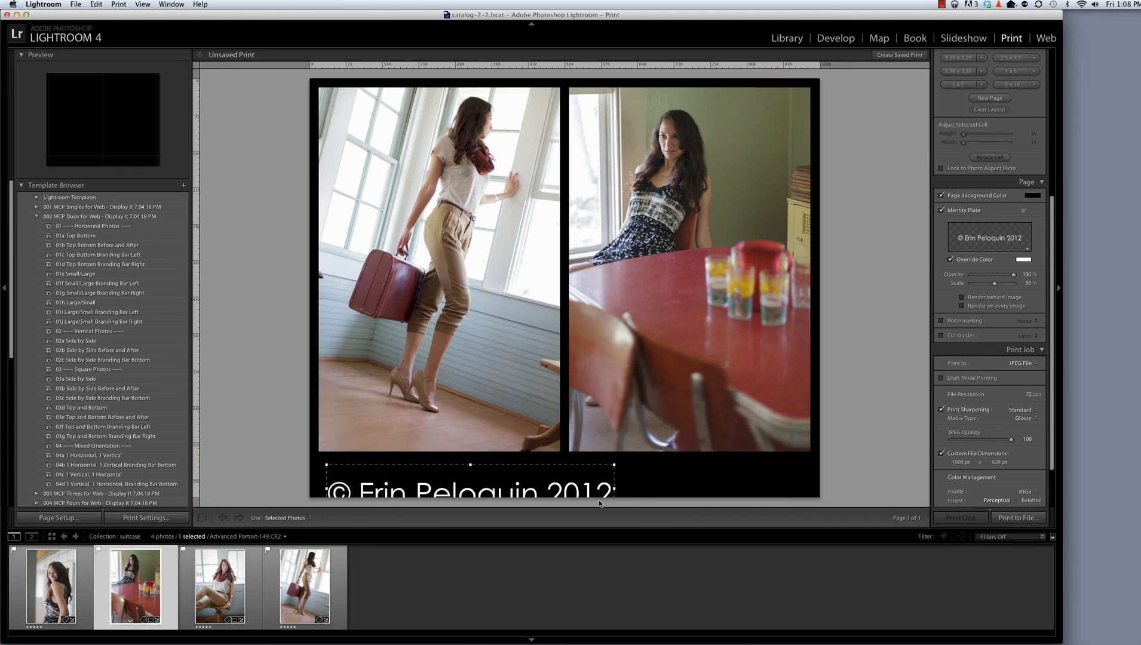
drag(559, 480, 655, 472)
click(743, 476)
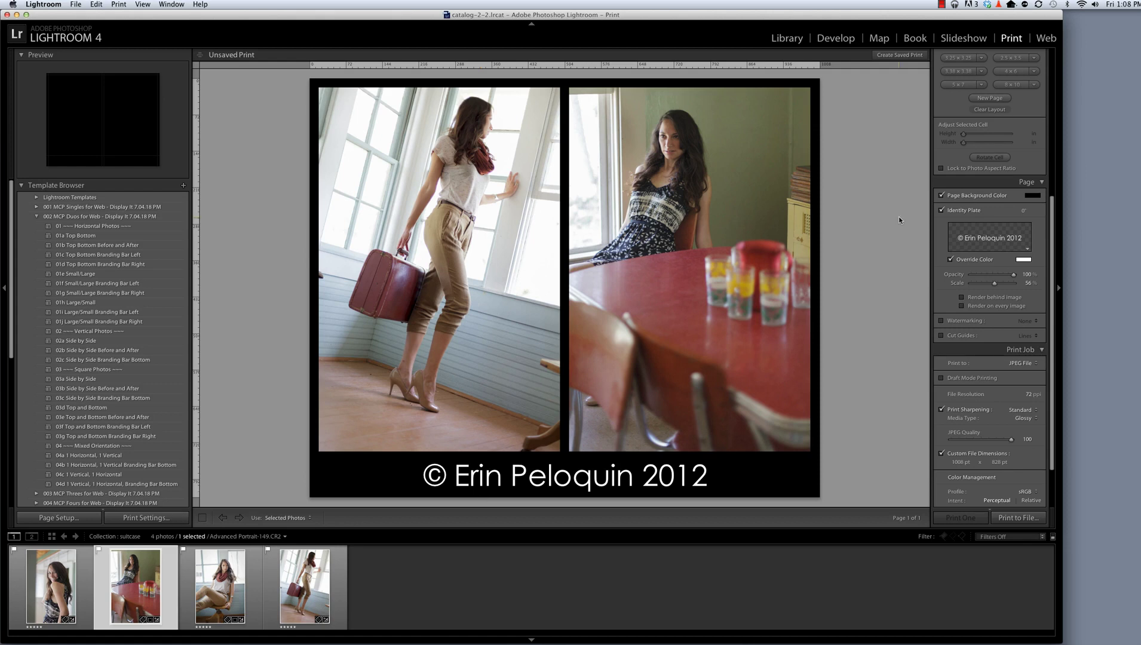
Save the copyright plate as the identity plate preset 'my copyright' and reopen the editor.
click(1025, 244)
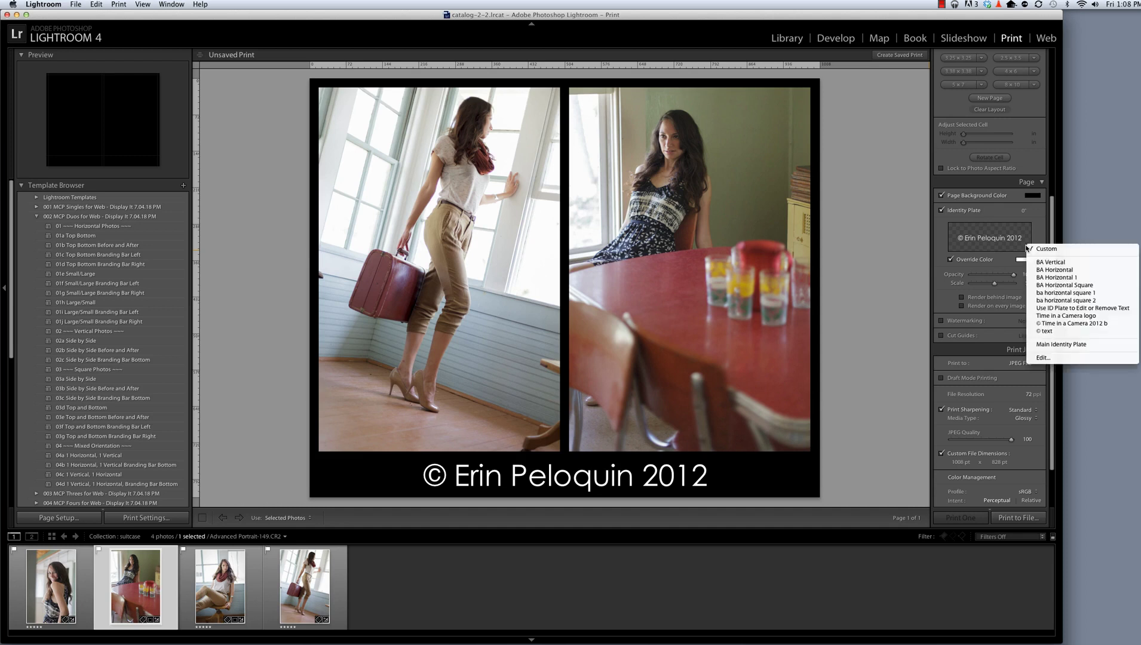
click(1042, 357)
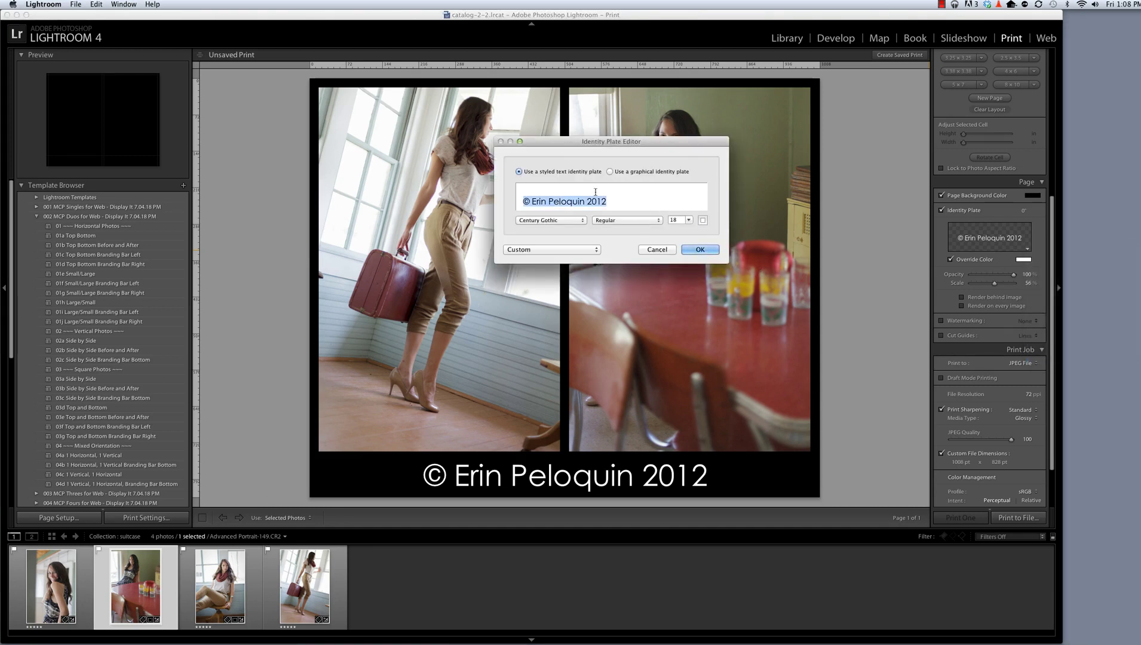
click(581, 251)
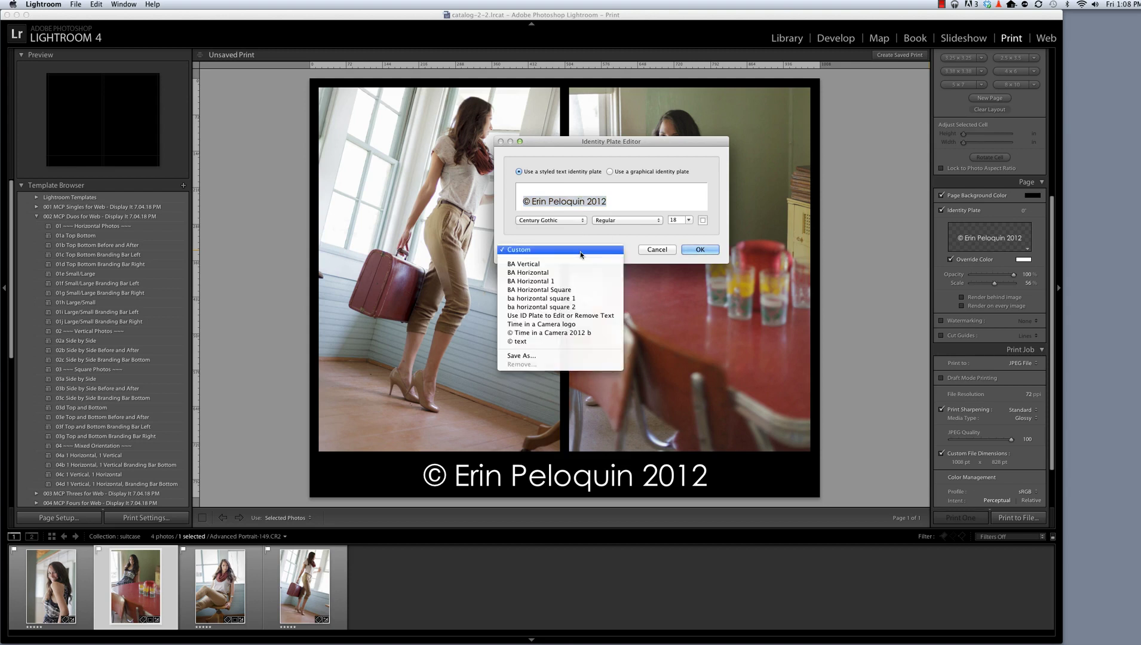
click(563, 357)
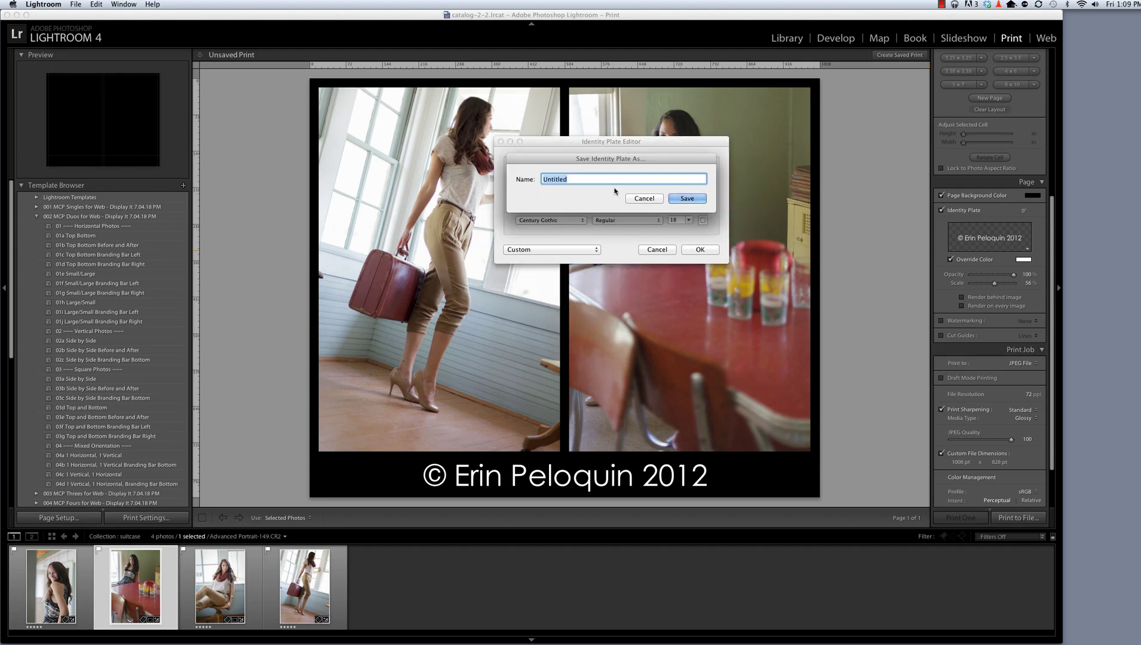
text(my copyright)
key(Return)
key(Return)
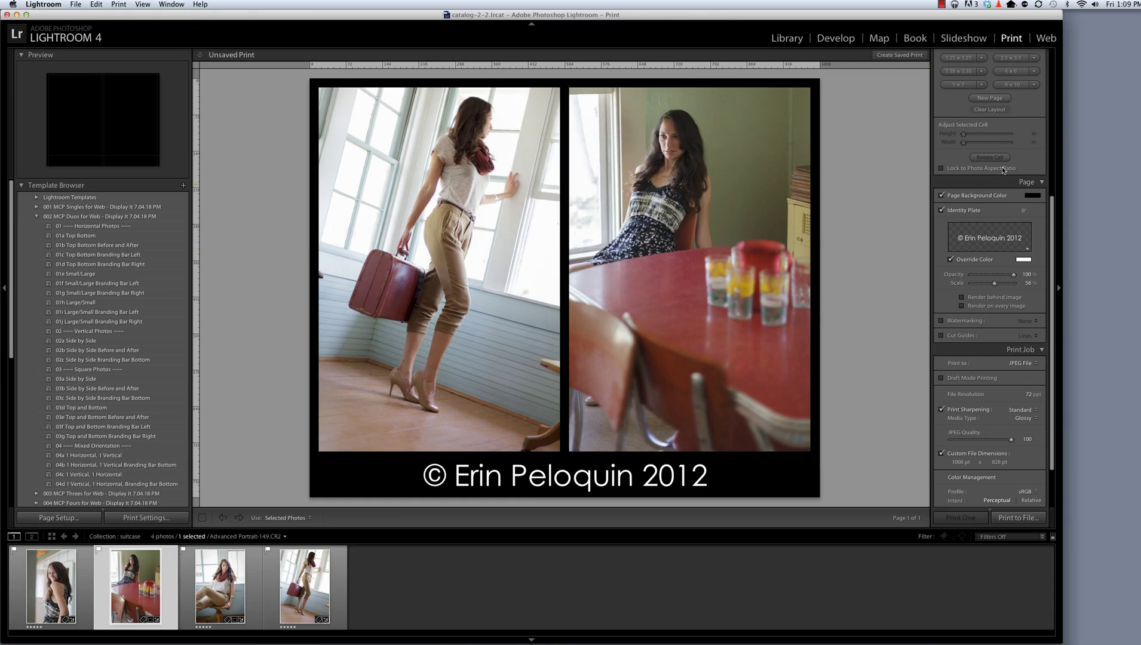
click(1028, 250)
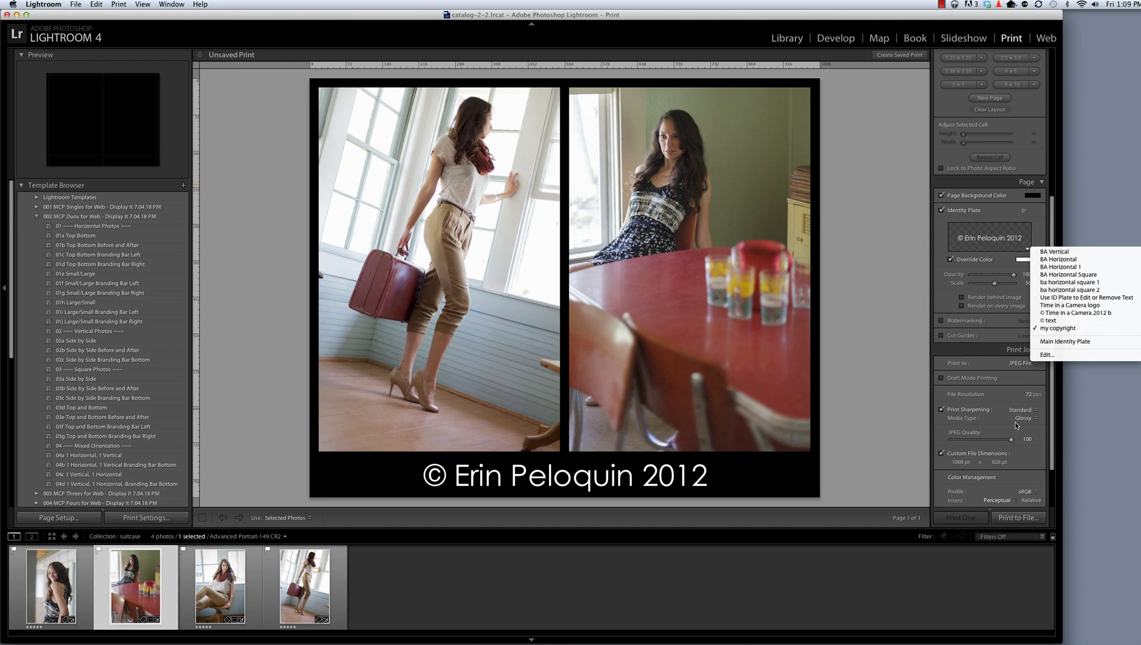
click(1105, 355)
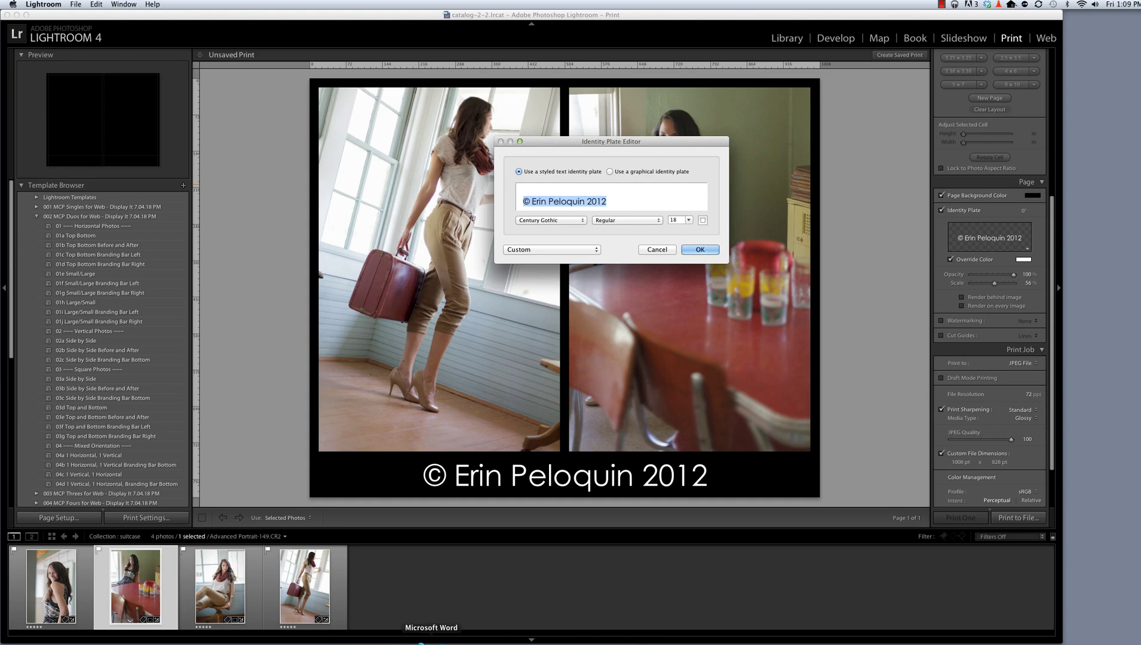
Copy the line '© 2012 Time in a Camera' from the Word document text file.docx.
click(431, 643)
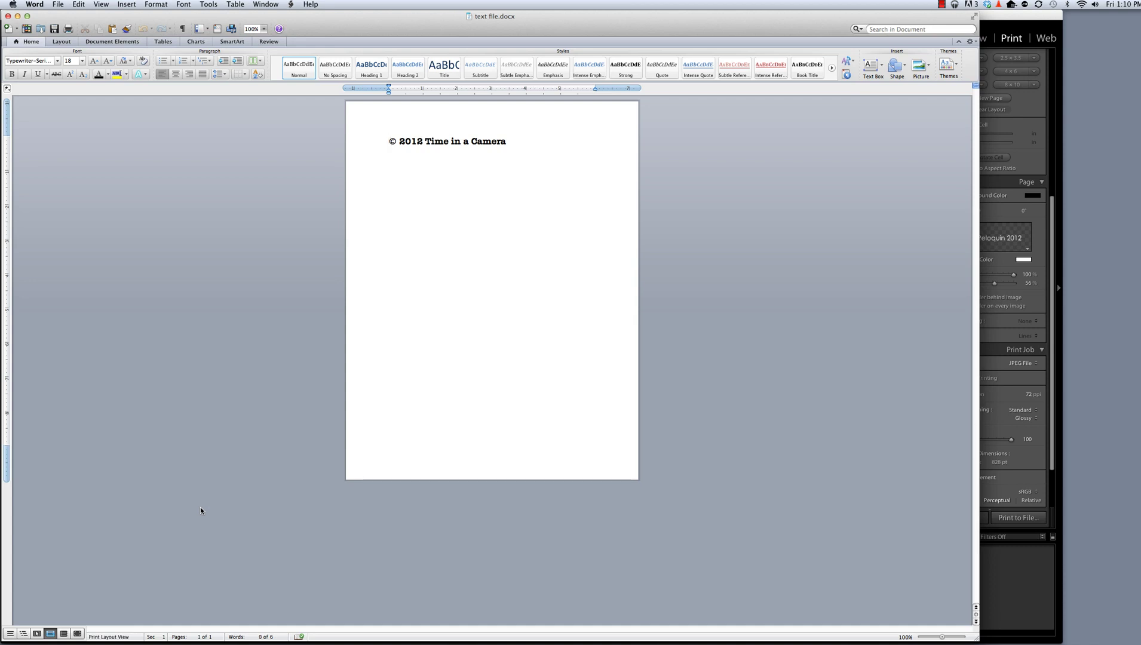
key(super+a)
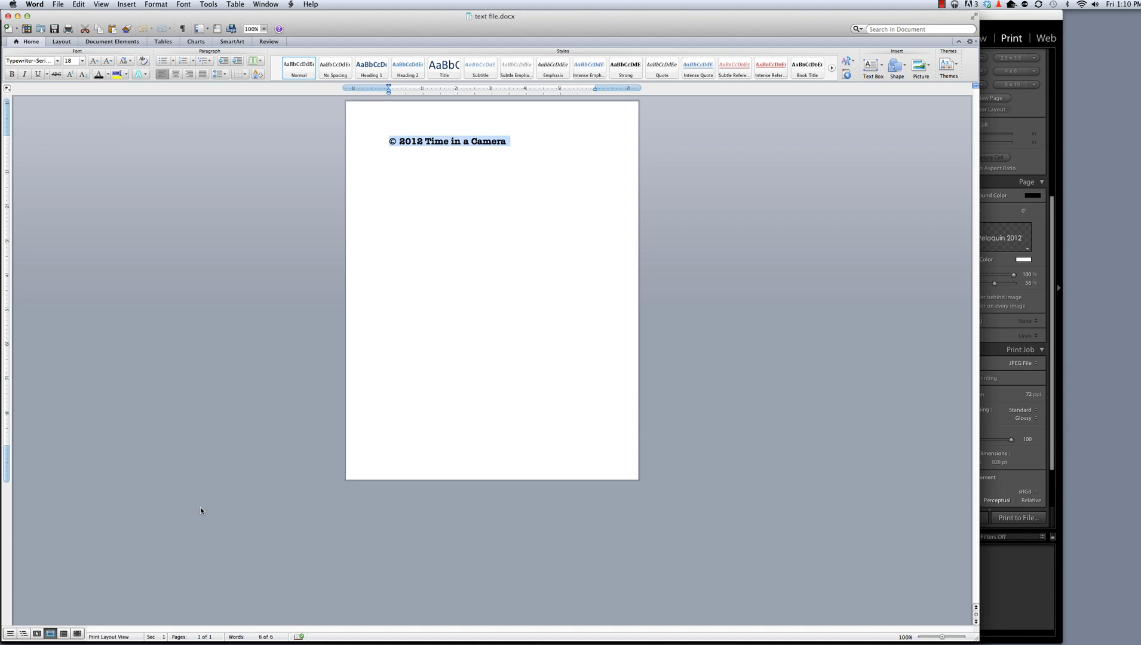
key(super+c)
Paste '© 2012 Time in a Camera' over the identity plate text and accept it.
click(1004, 238)
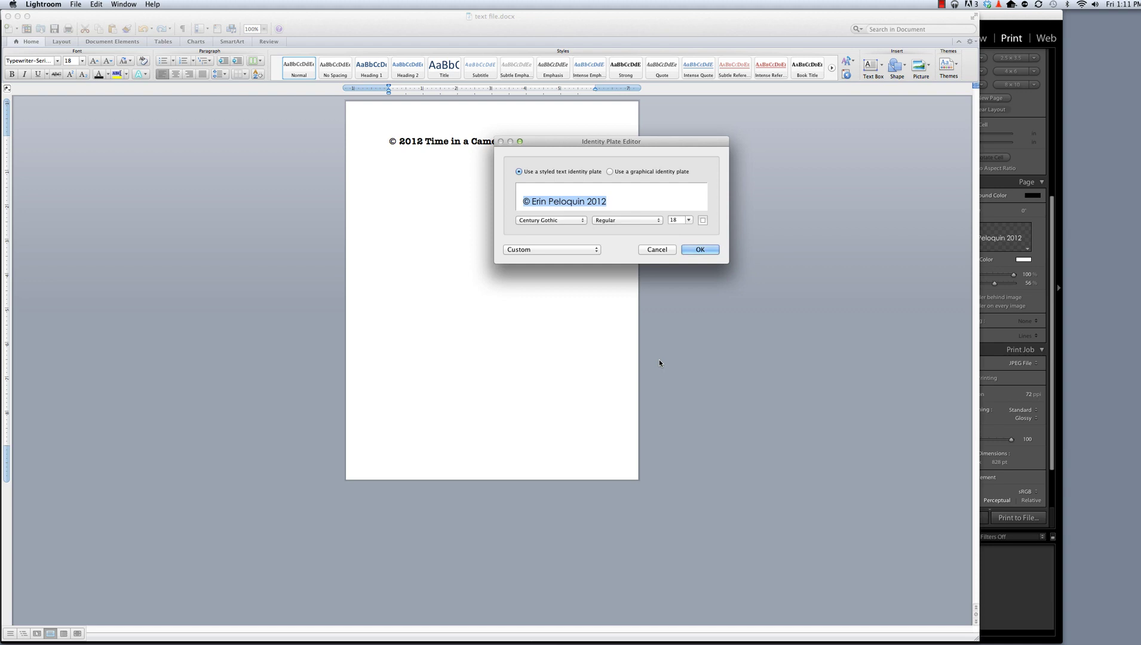
key(super+v)
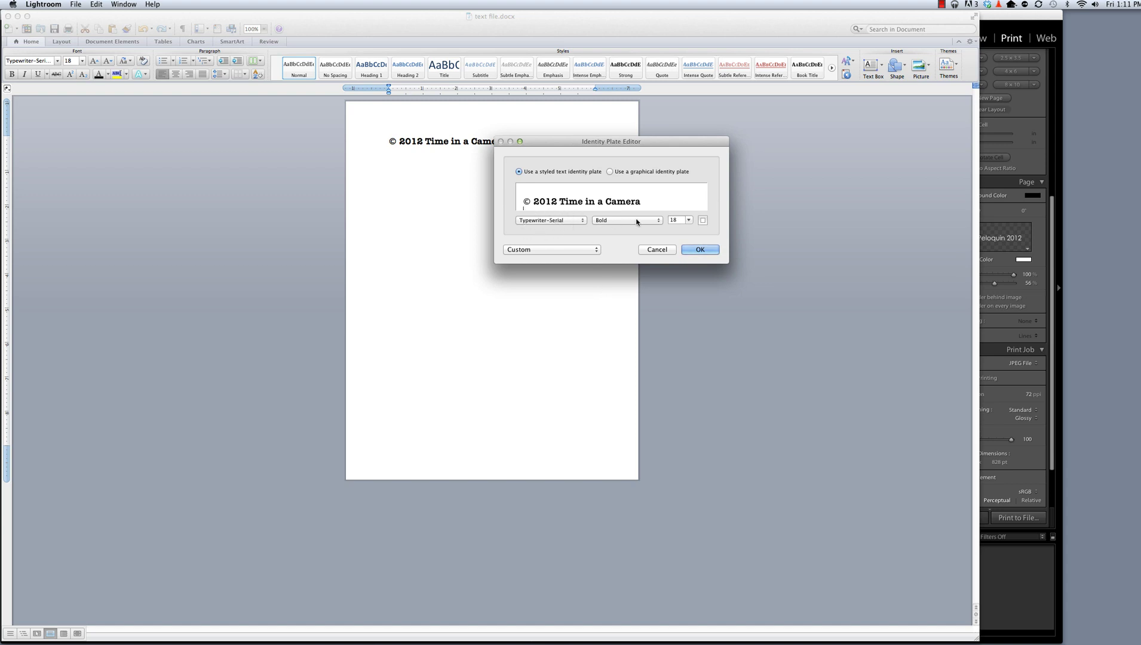
click(704, 247)
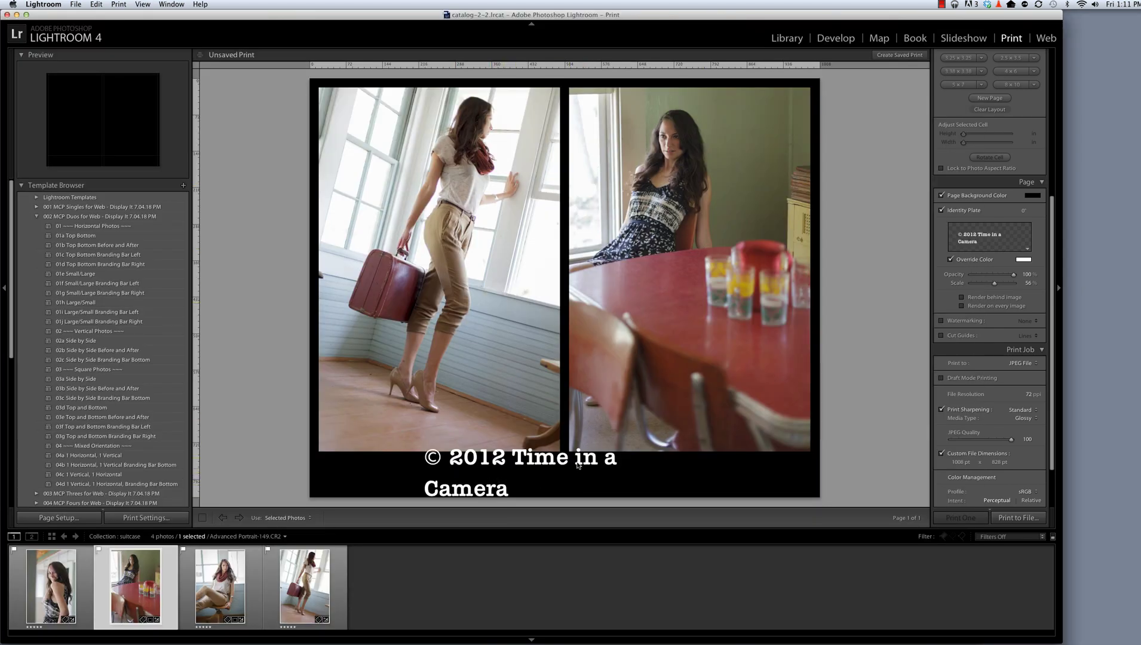
Select the copyright plate on the print page and adjust its size.
click(543, 458)
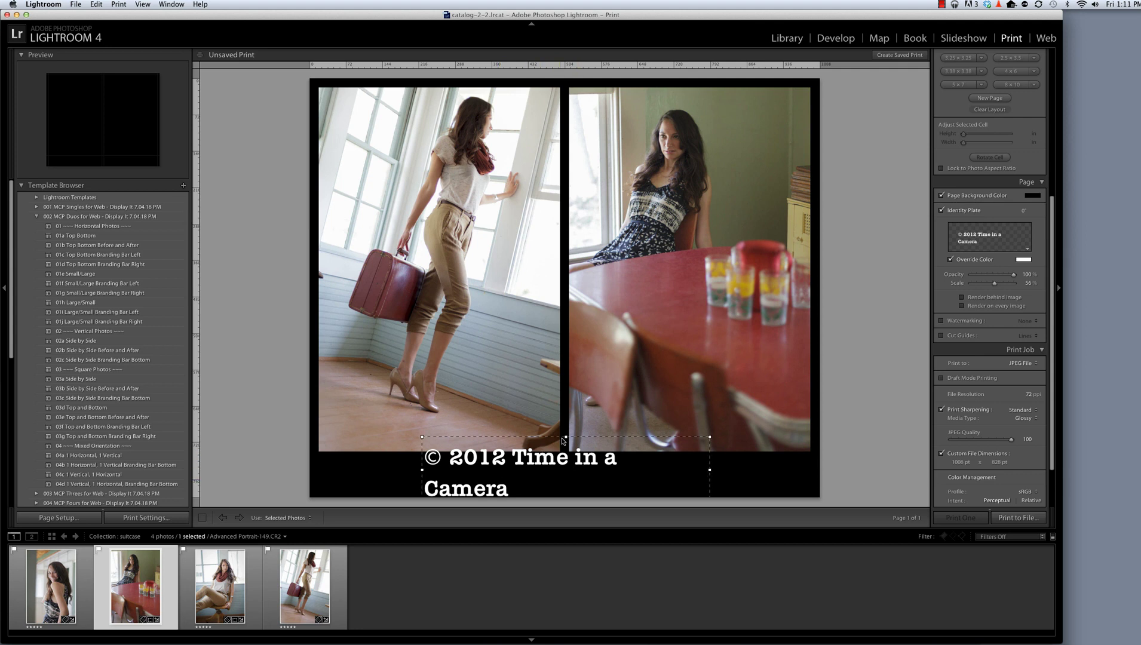
click(708, 433)
click(604, 473)
mouse_move(710, 437)
mouse_down()
mouse_move(687, 445)
mouse_move(711, 436)
mouse_up()
Set the identity plate font size to 14 and drag it below the photos.
click(1008, 247)
click(1040, 362)
click(689, 220)
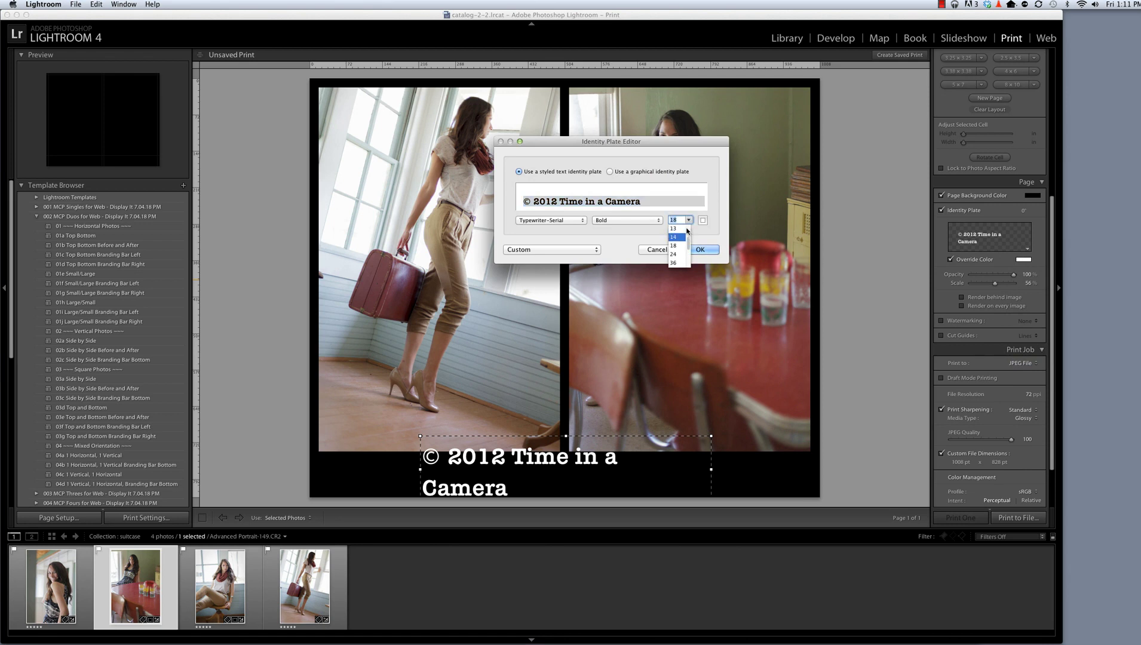
click(678, 238)
click(700, 250)
drag(625, 468, 623, 480)
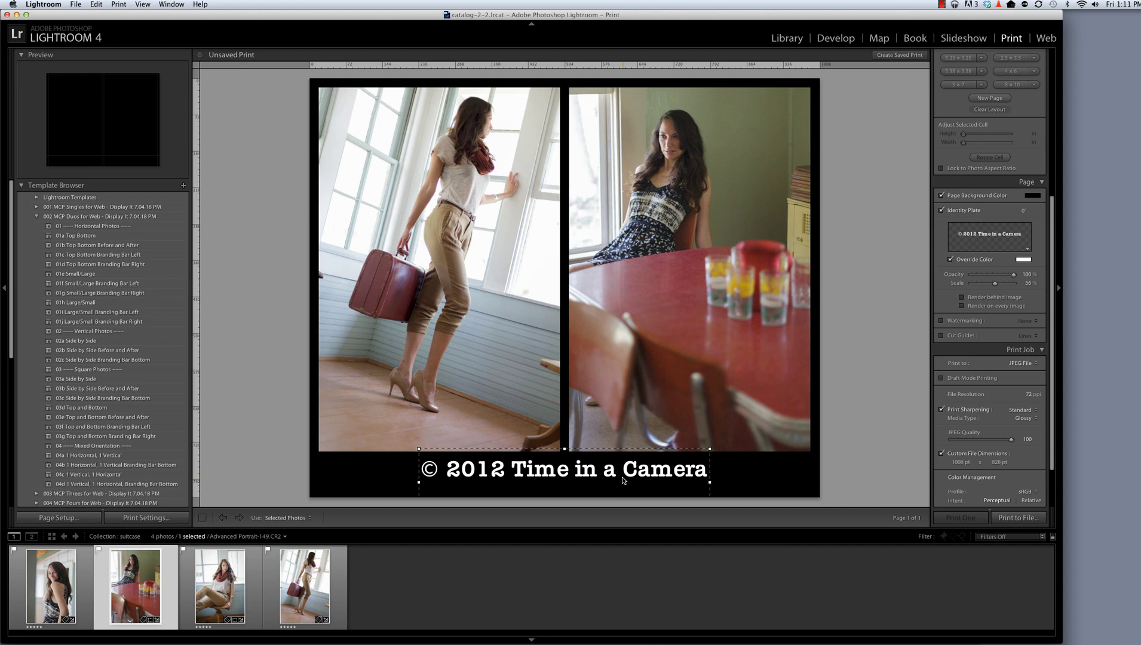
click(1028, 249)
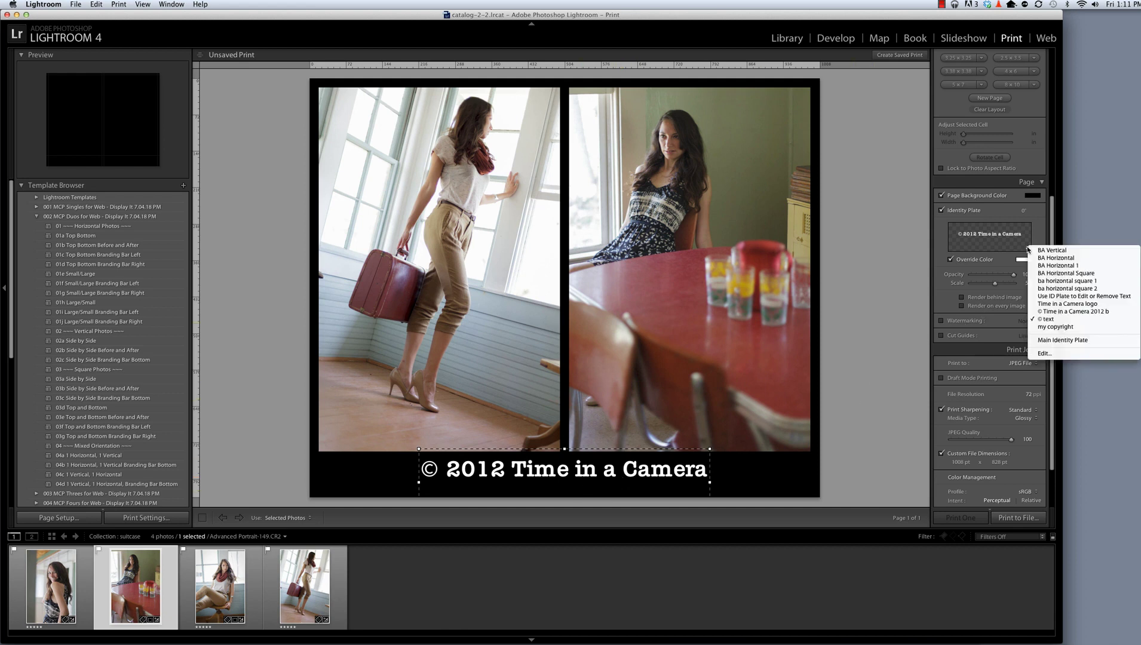
click(1041, 353)
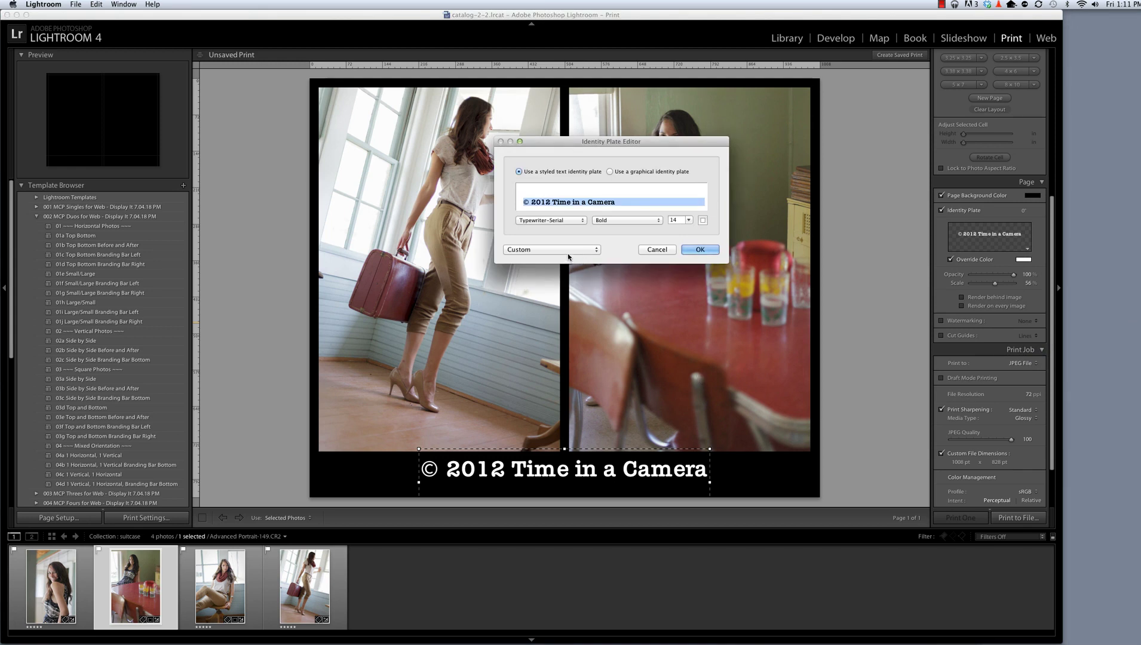
click(568, 252)
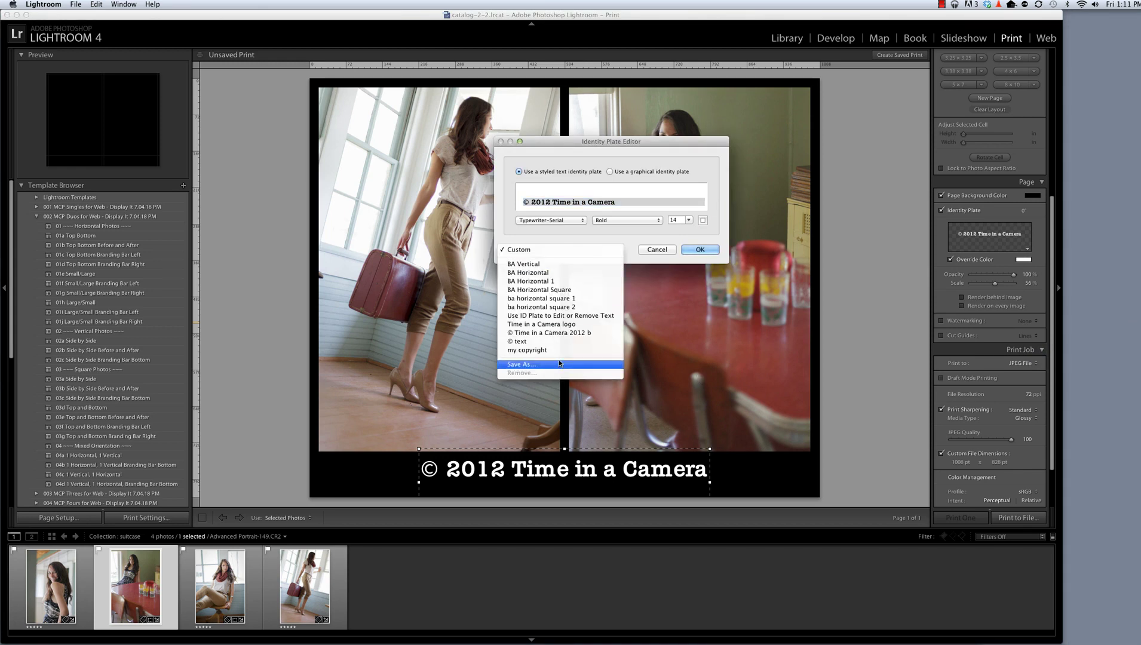
click(667, 256)
click(670, 249)
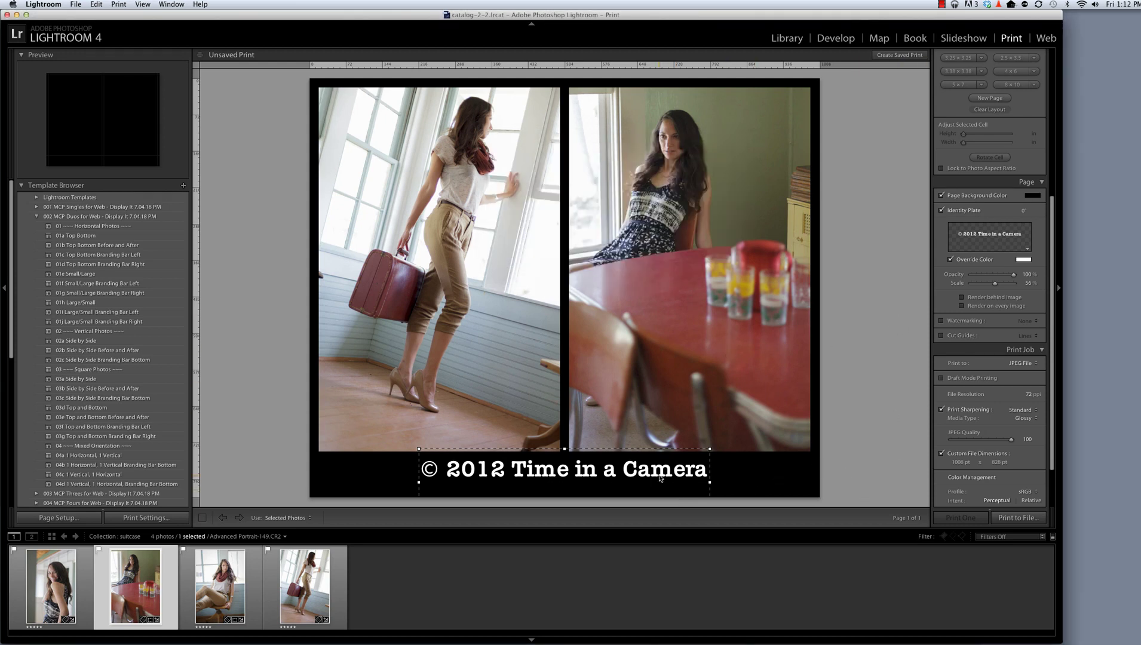
Try grey, red, green and other override colours for the copyright text.
click(1024, 262)
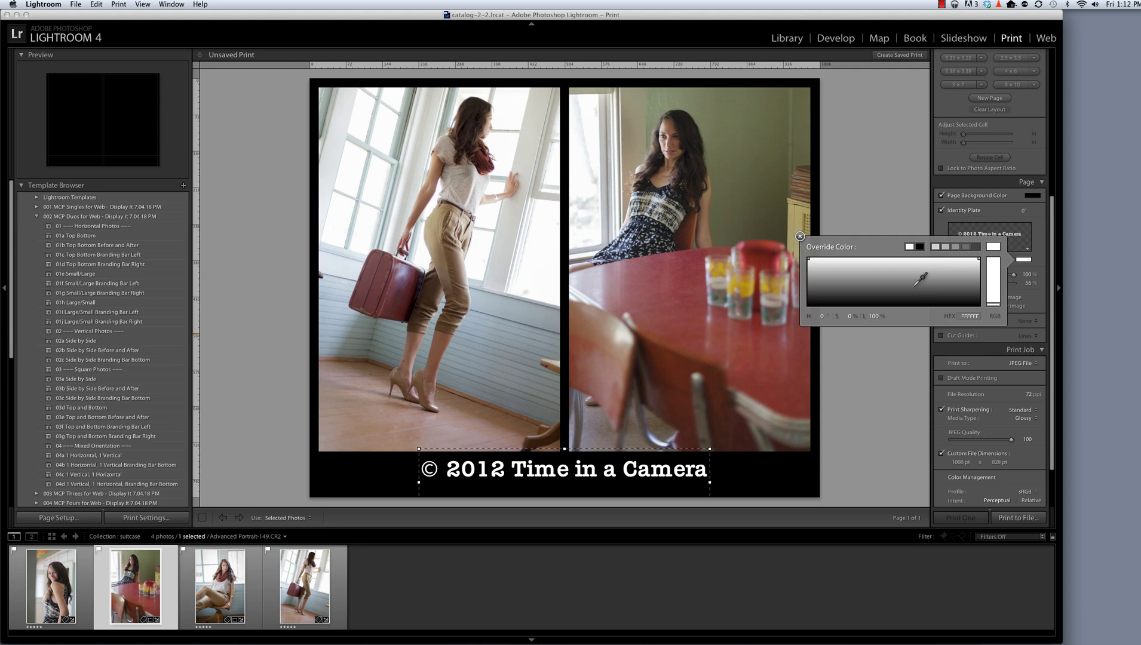
click(956, 246)
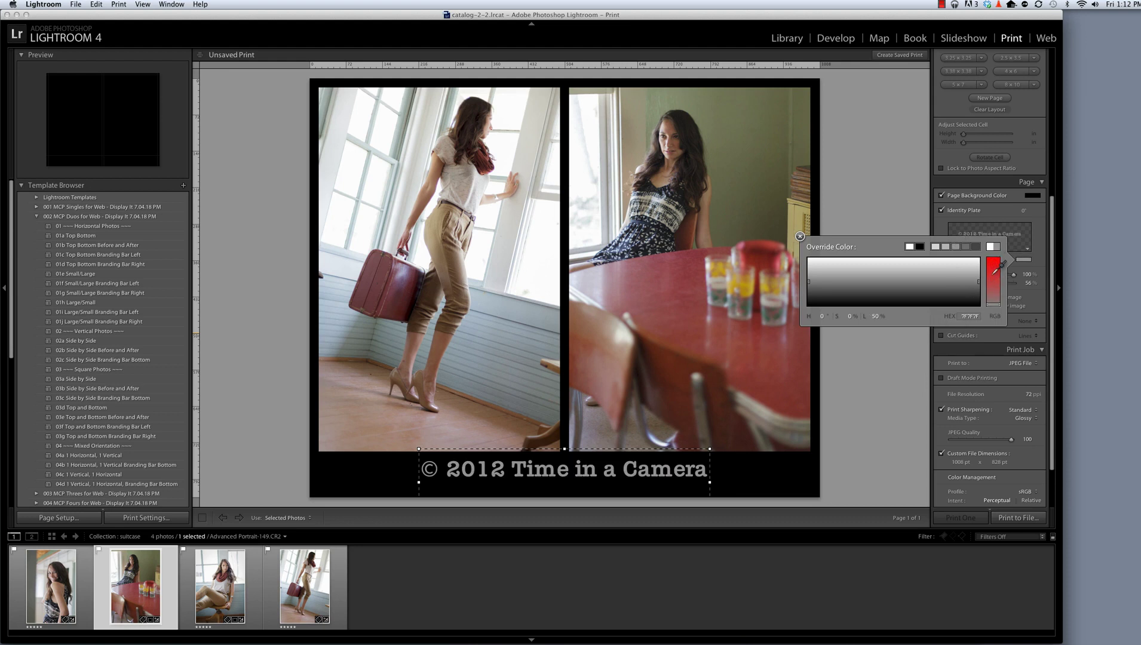
click(995, 269)
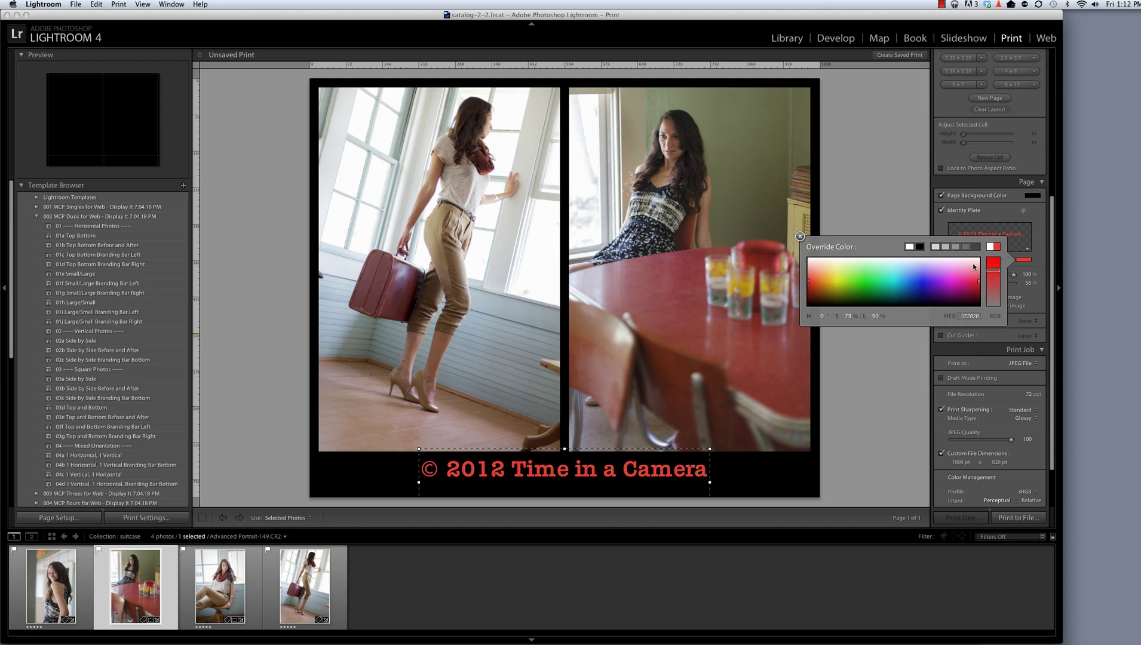
click(907, 264)
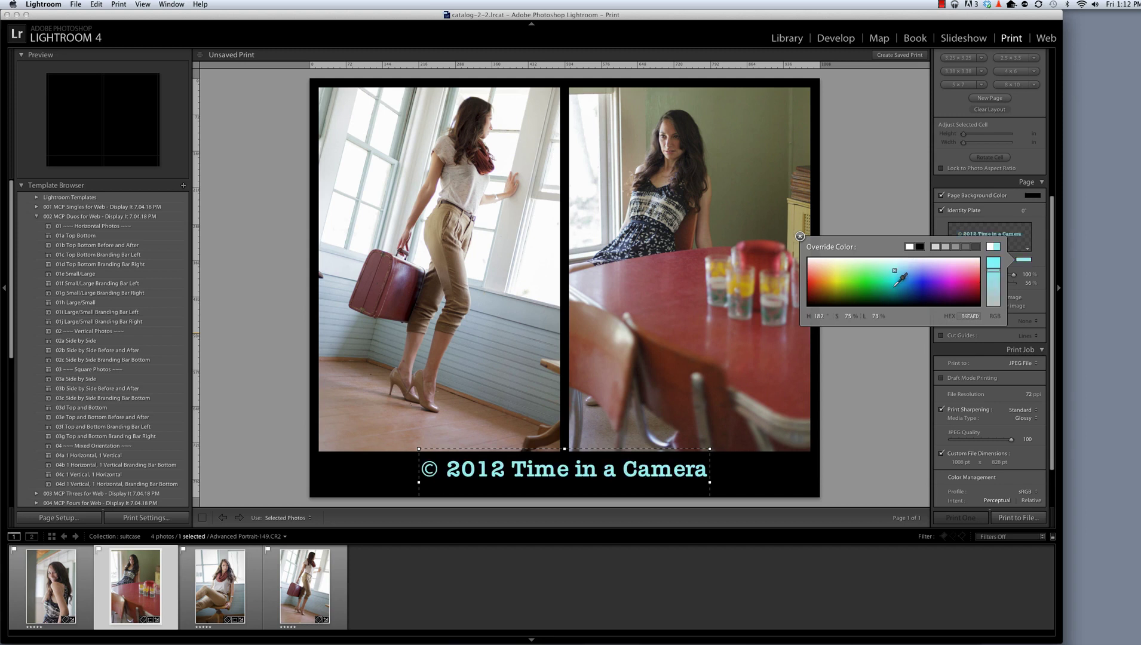
click(870, 285)
click(869, 270)
click(852, 287)
click(929, 281)
click(948, 263)
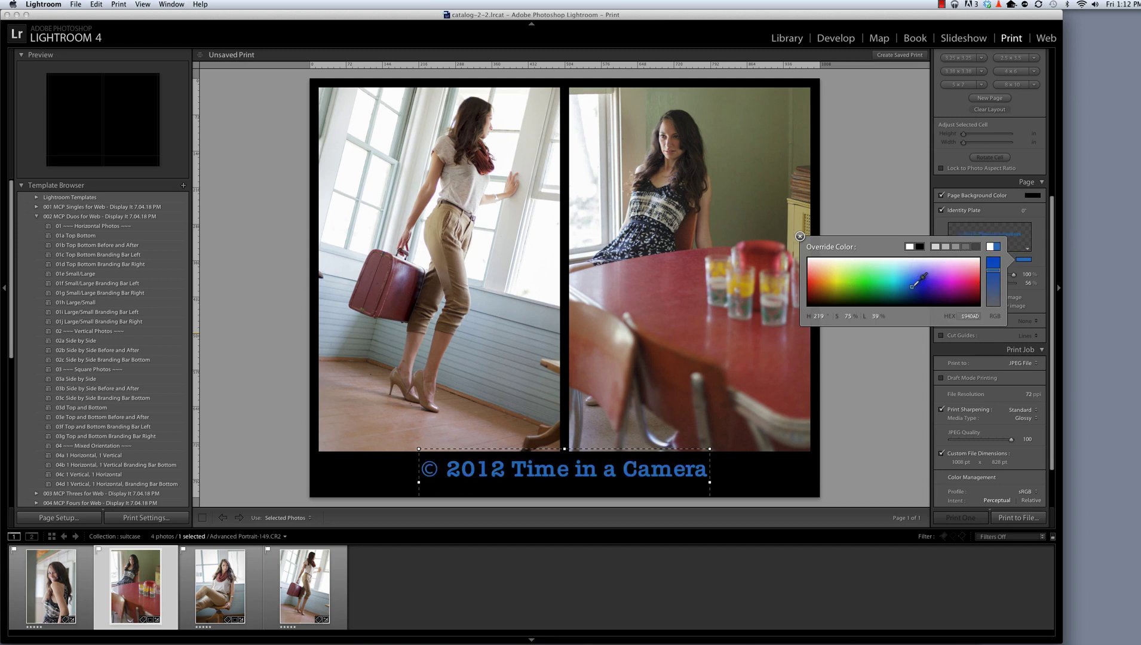
drag(912, 287, 880, 288)
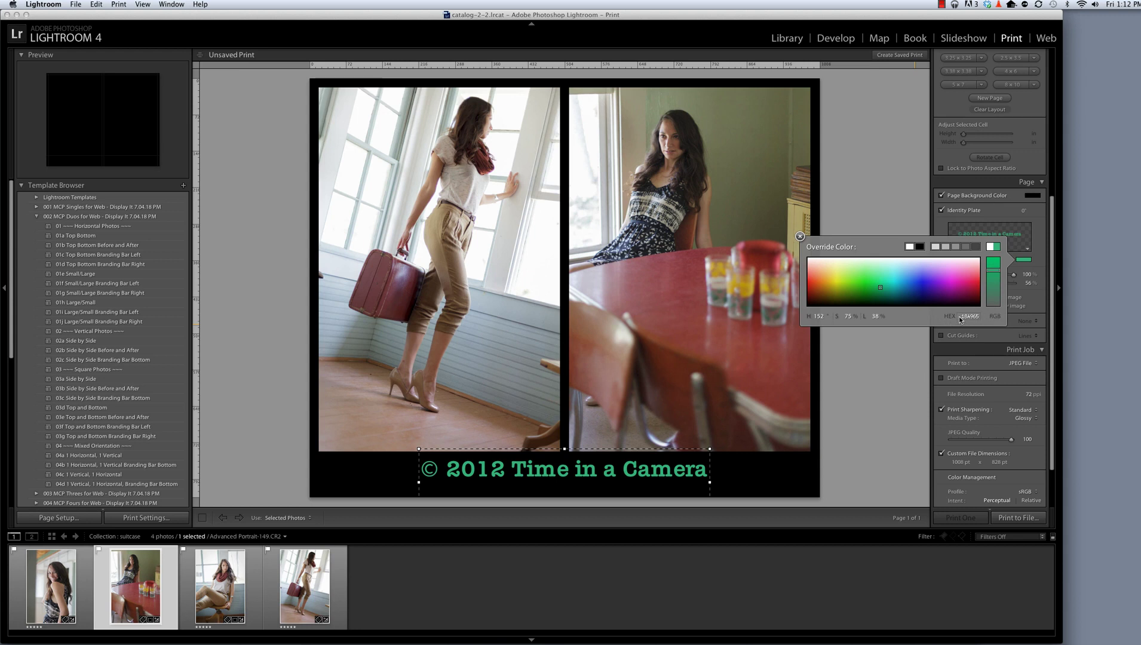
Set the copyright text colour to orange with hex EA7F1E.
click(963, 318)
text(ea7f1e)
key(Tab)
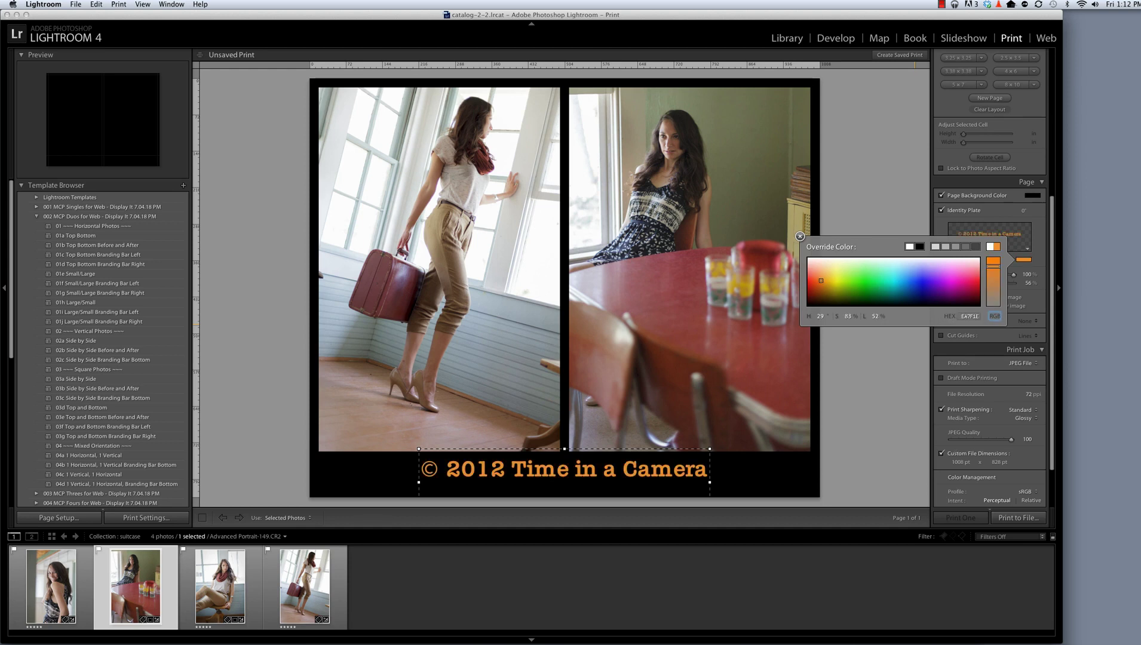
key(space)
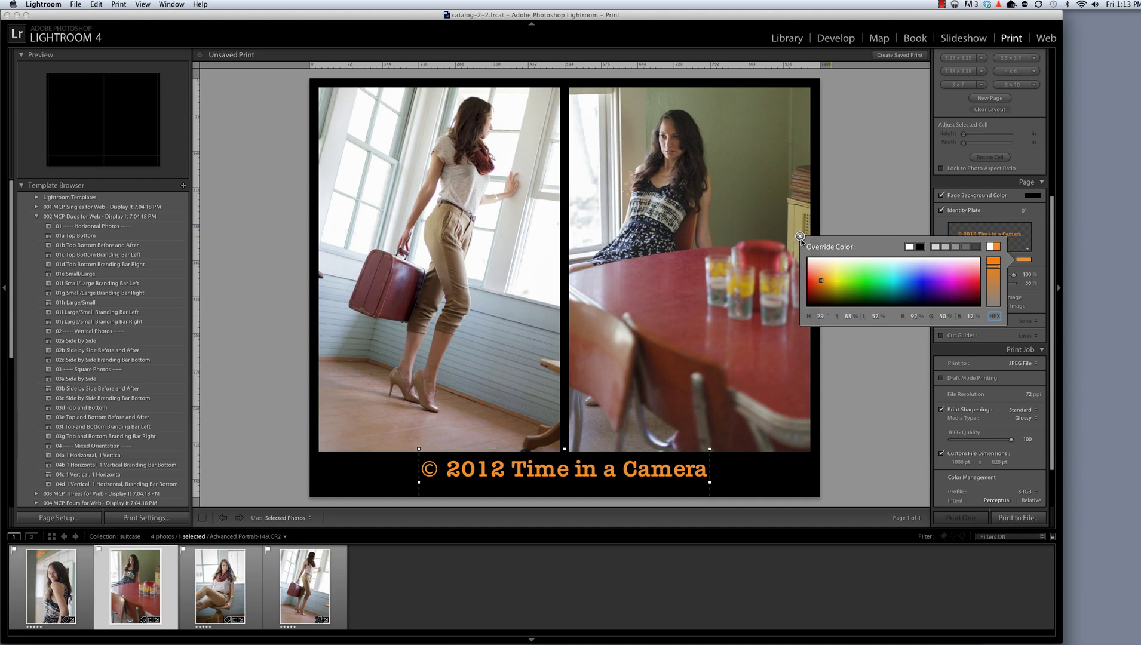
Recolour the copyright line deep red (H 359, S 64, L 29) and nudge it up.
click(801, 237)
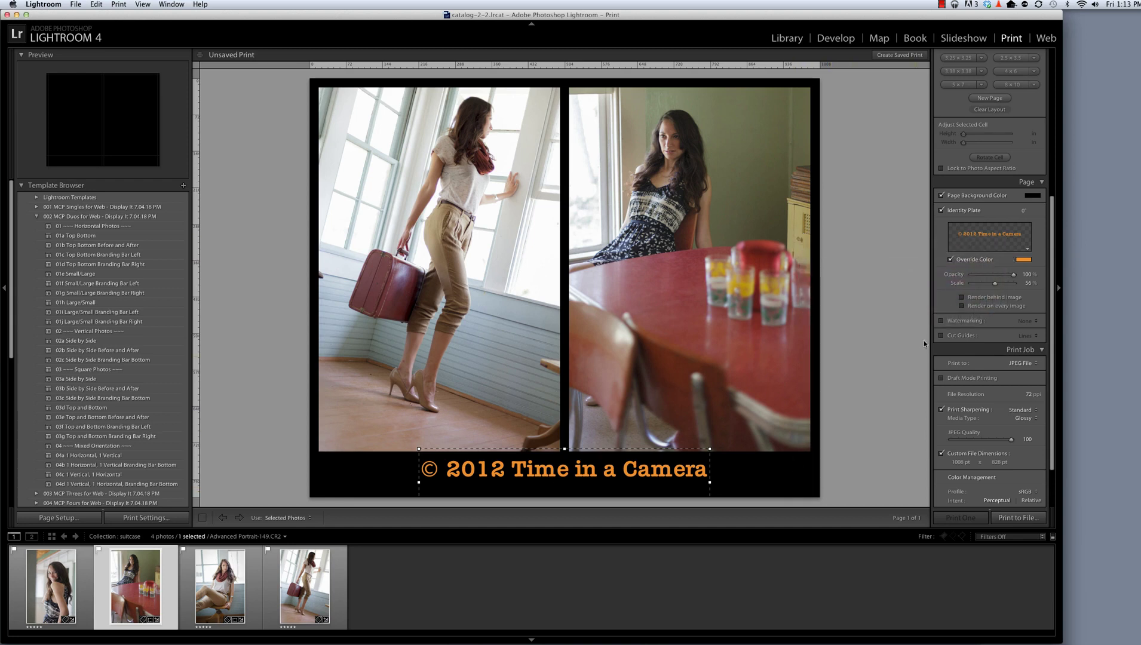
click(1026, 261)
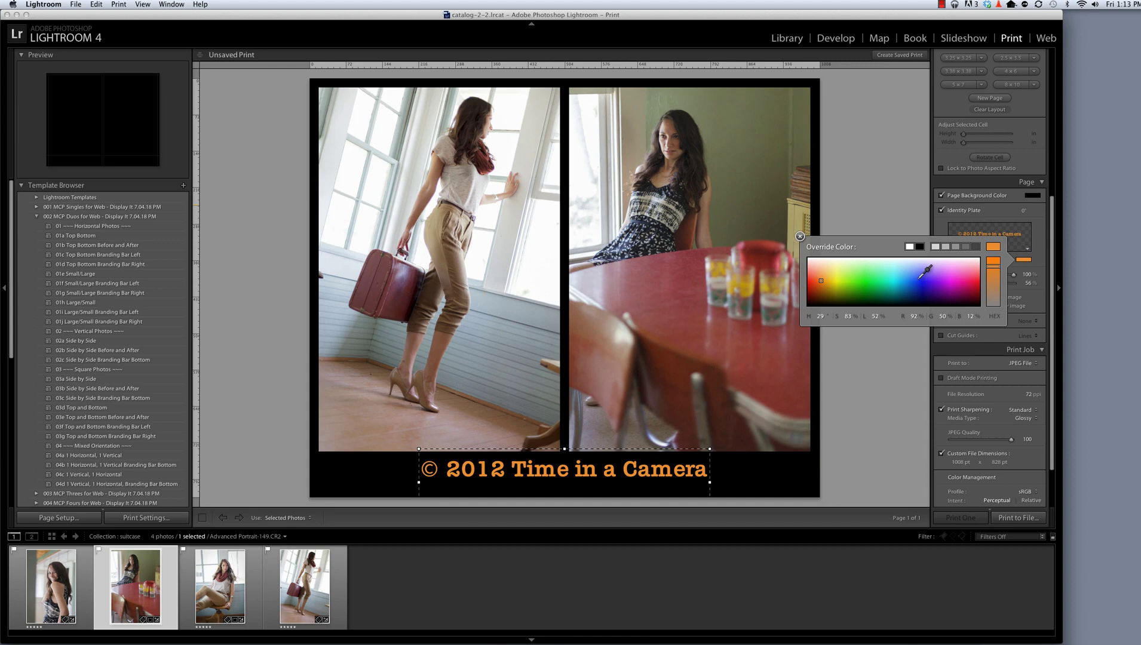
click(919, 278)
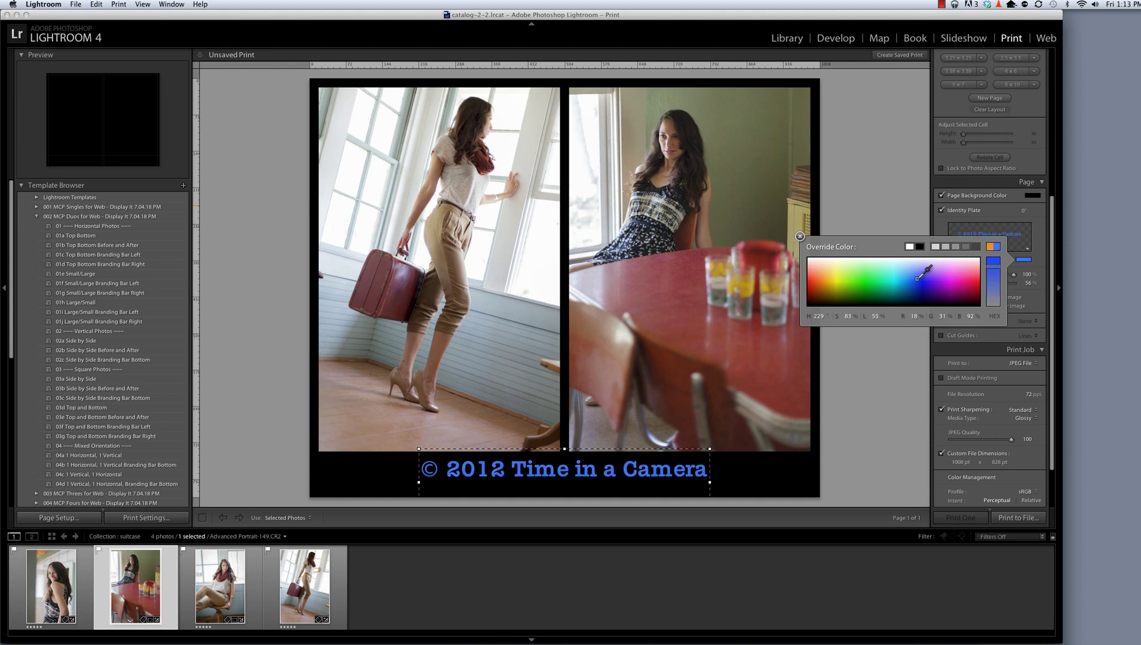
mouse_move(919, 278)
mouse_down()
mouse_move(830, 279)
mouse_move(792, 263)
mouse_move(799, 202)
mouse_move(773, 176)
mouse_move(672, 295)
mouse_move(726, 296)
mouse_move(756, 256)
mouse_up()
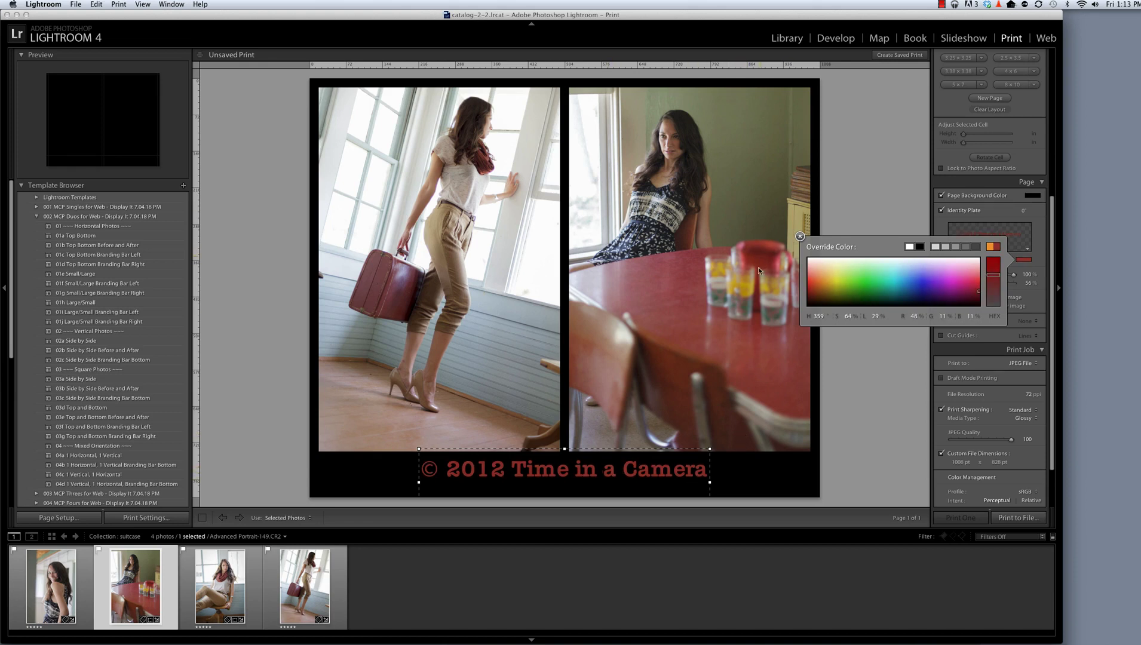
click(800, 235)
key(Up)
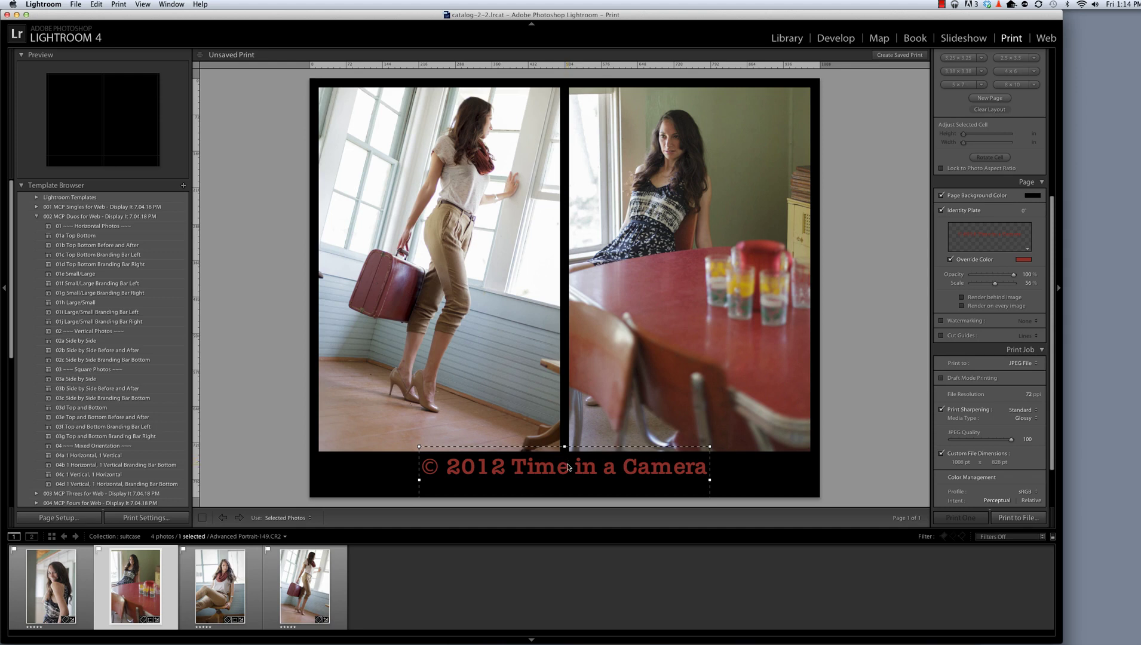
Try the copyright plate rotated -90° in the gap between the photos.
drag(568, 467, 568, 471)
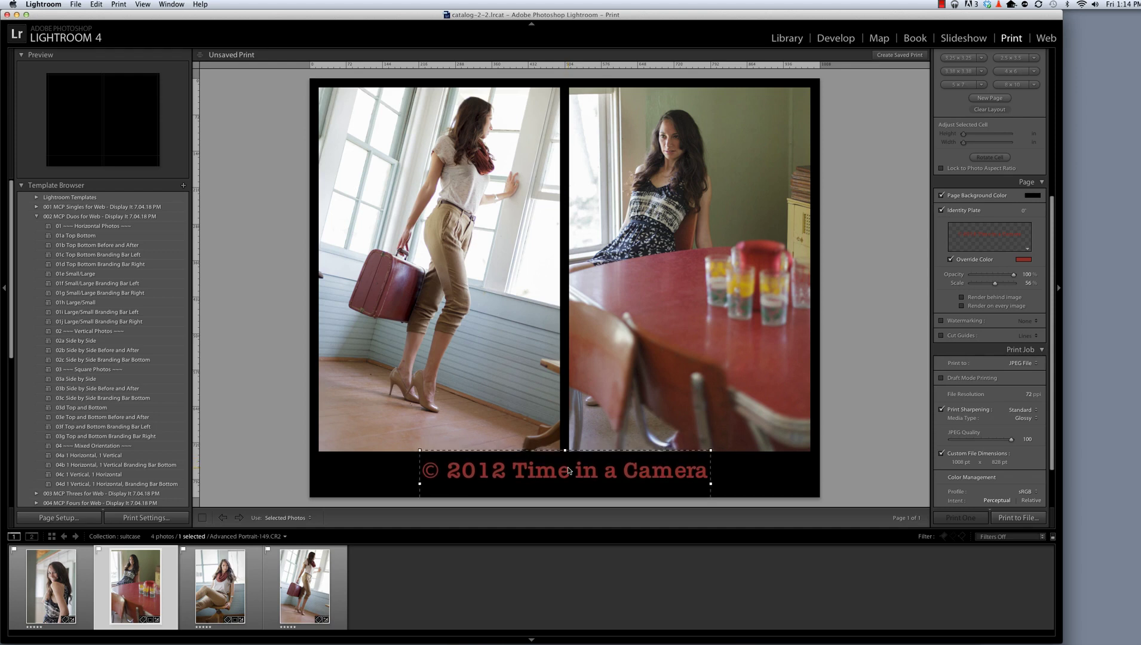
drag(570, 432, 566, 471)
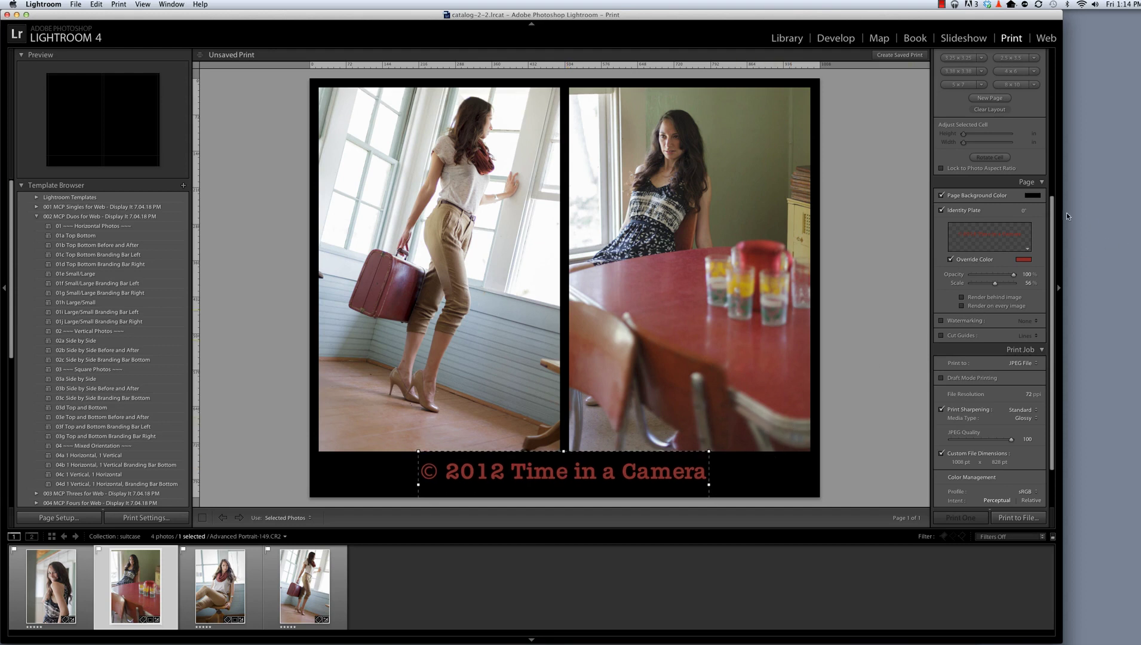
click(1022, 210)
click(1033, 243)
drag(564, 430, 575, 316)
Reset the plate to no rotation, return it to the bottom band and adjust its opacity.
click(1023, 210)
click(1033, 214)
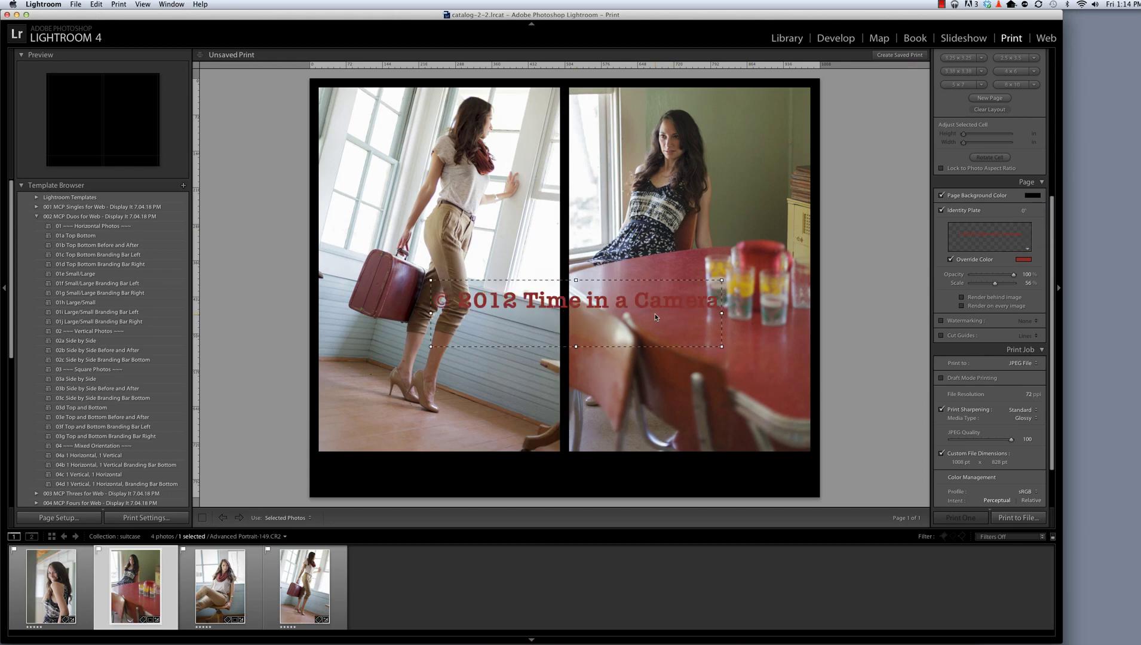
drag(654, 314, 648, 472)
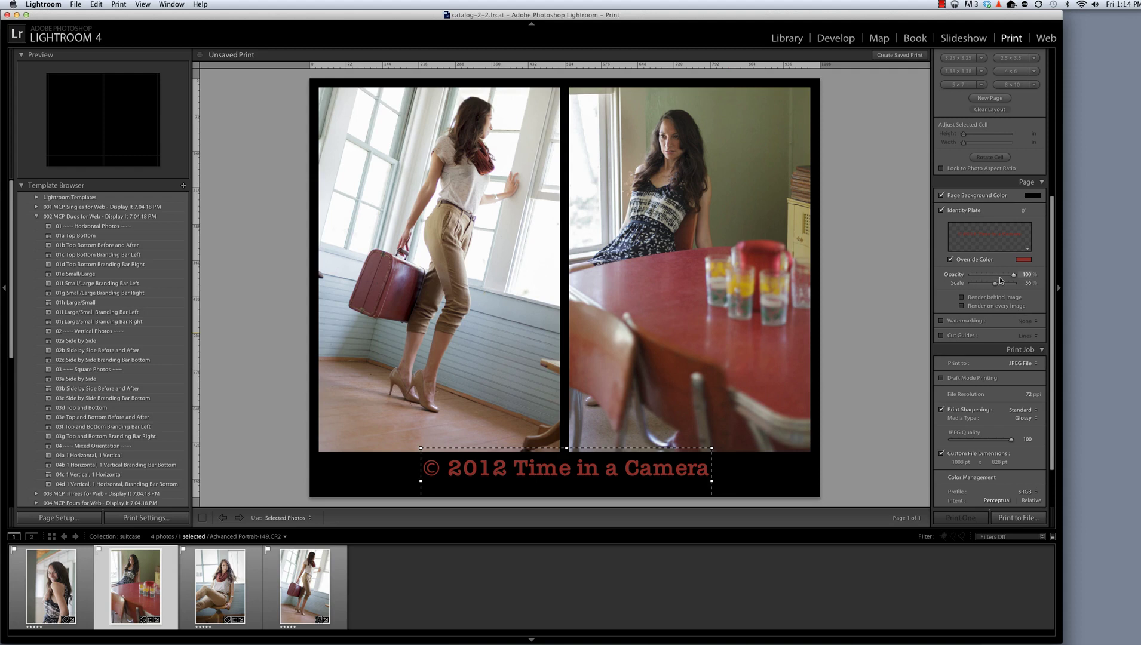
drag(1001, 275, 1024, 274)
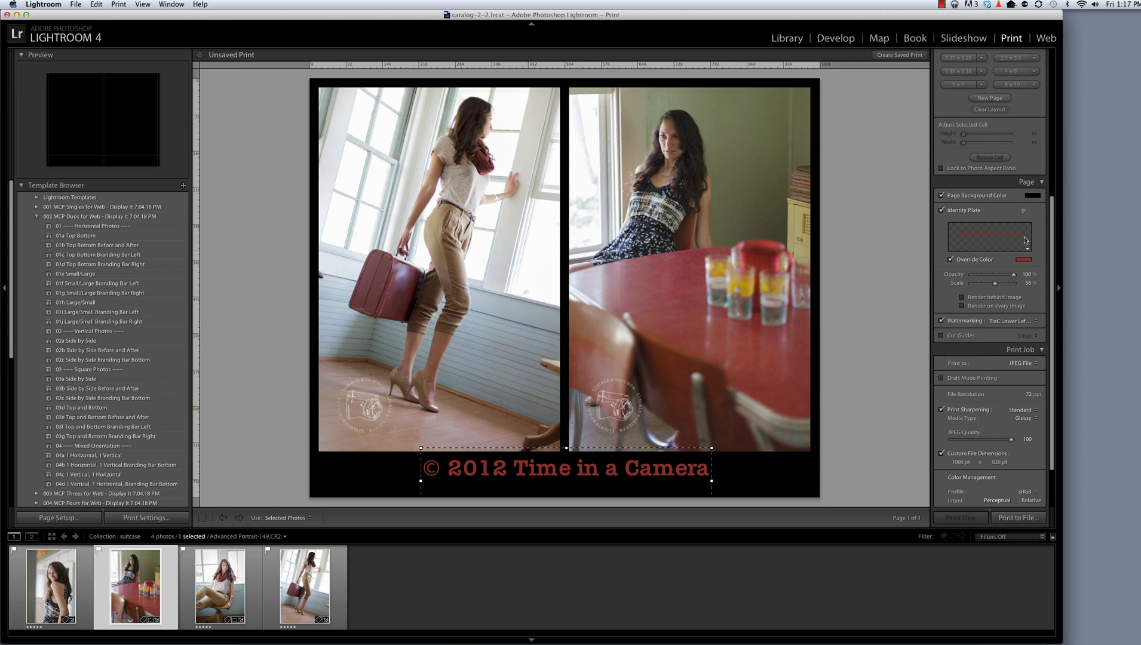
Make the identity plate a graphical plate using the orange watermark image.
click(1026, 239)
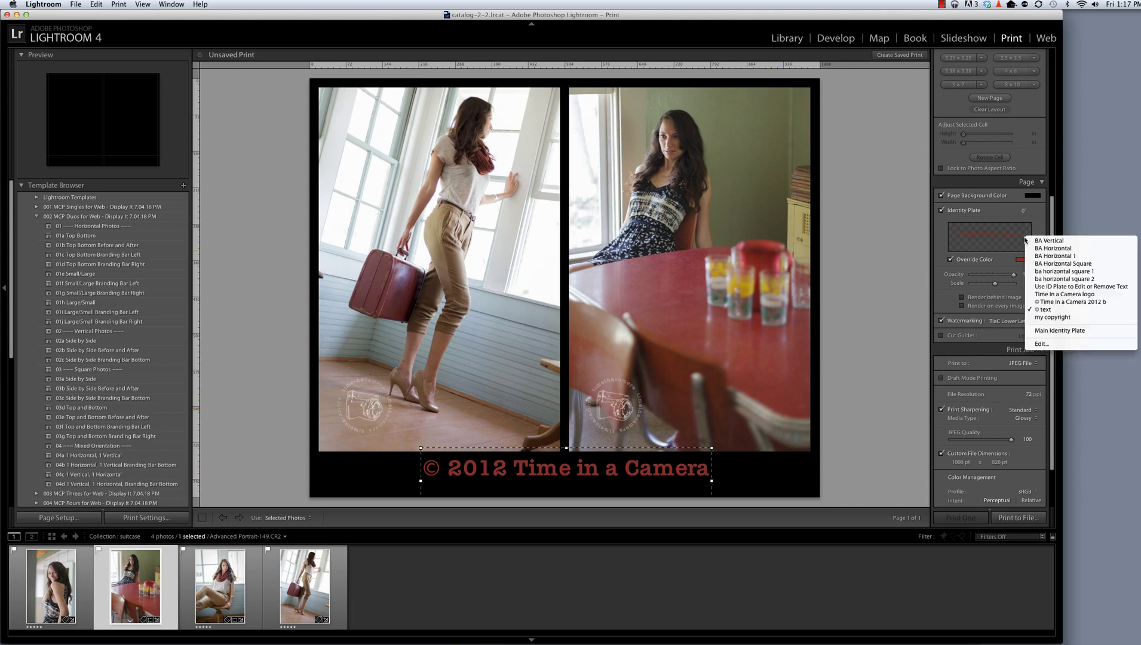
click(1041, 344)
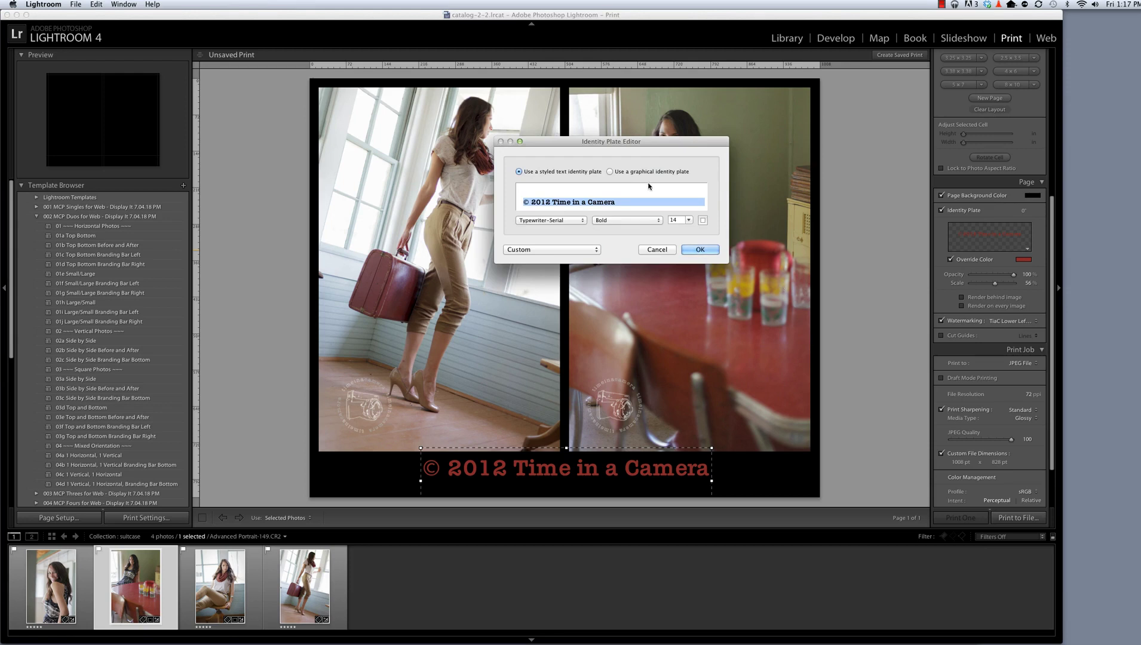
click(608, 171)
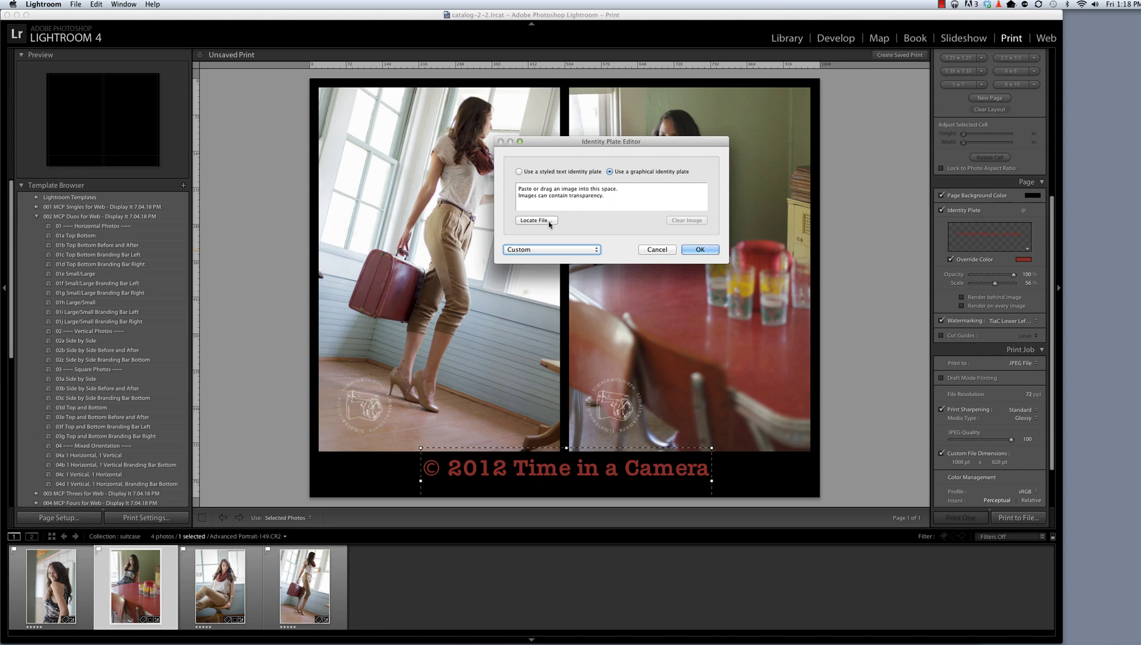
click(534, 220)
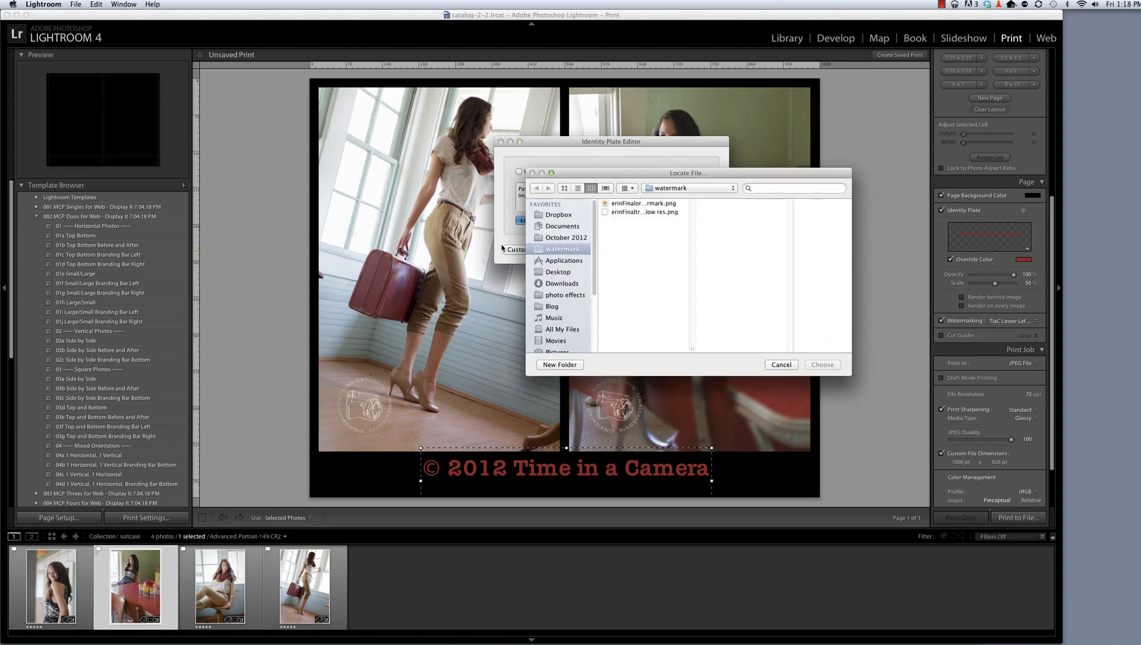
click(630, 214)
click(634, 204)
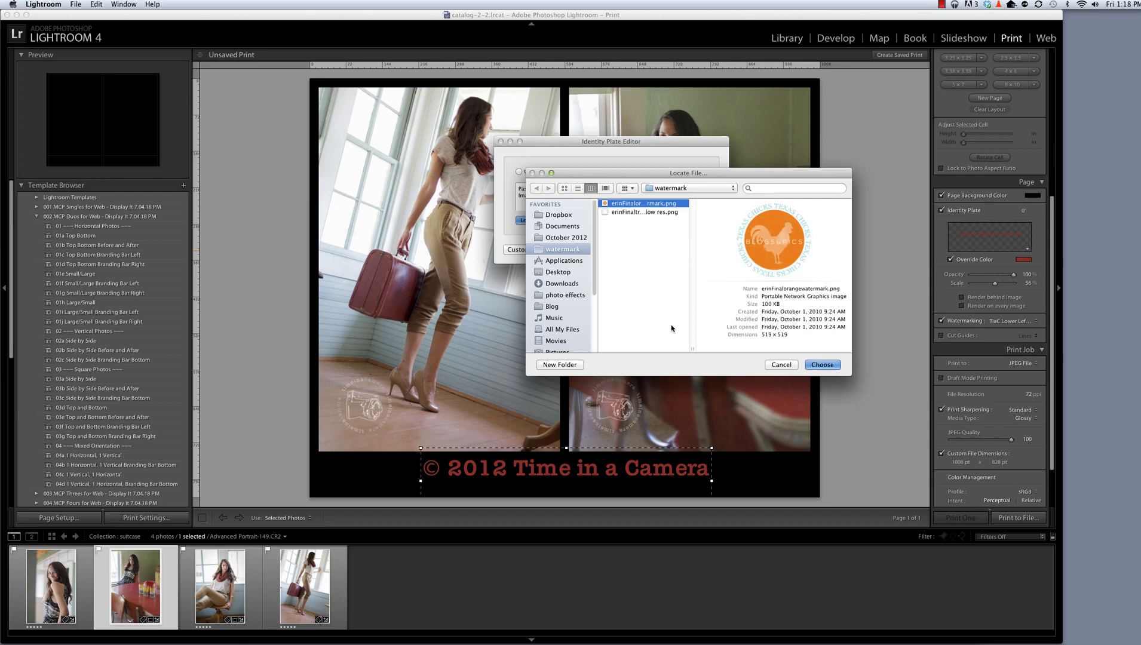
key(Return)
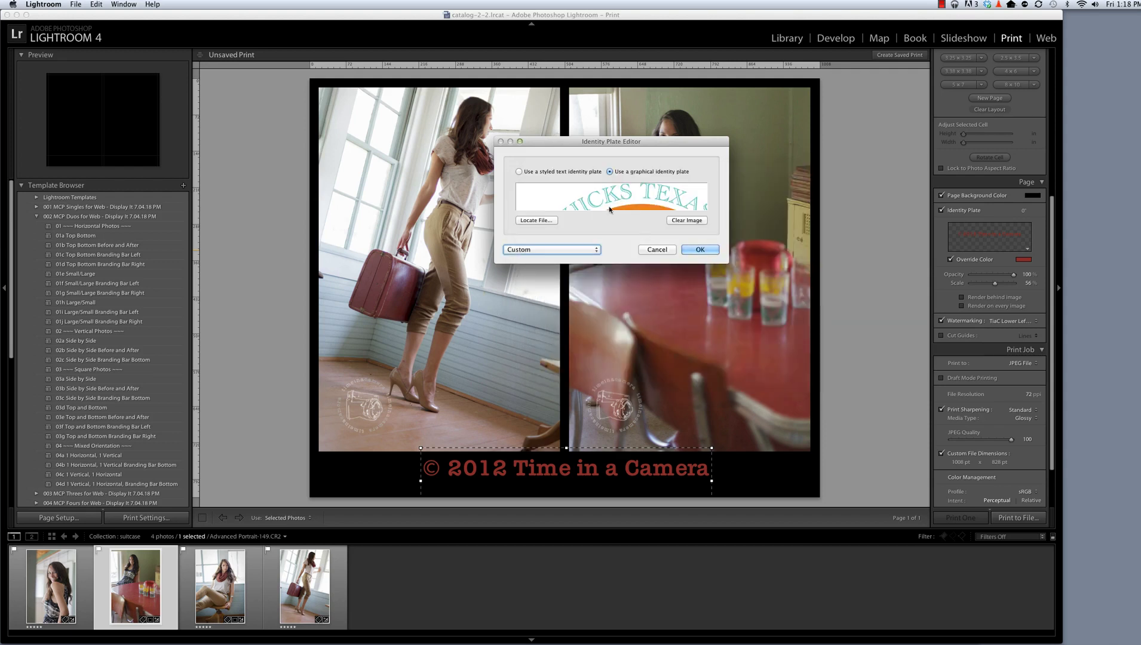
click(553, 249)
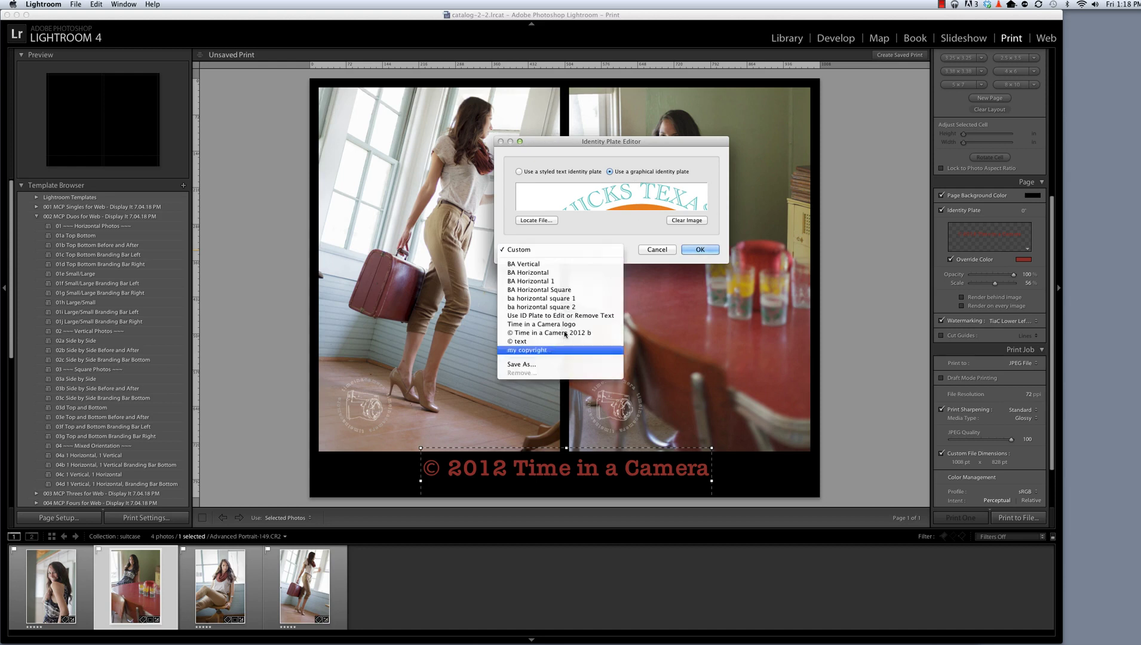
click(700, 250)
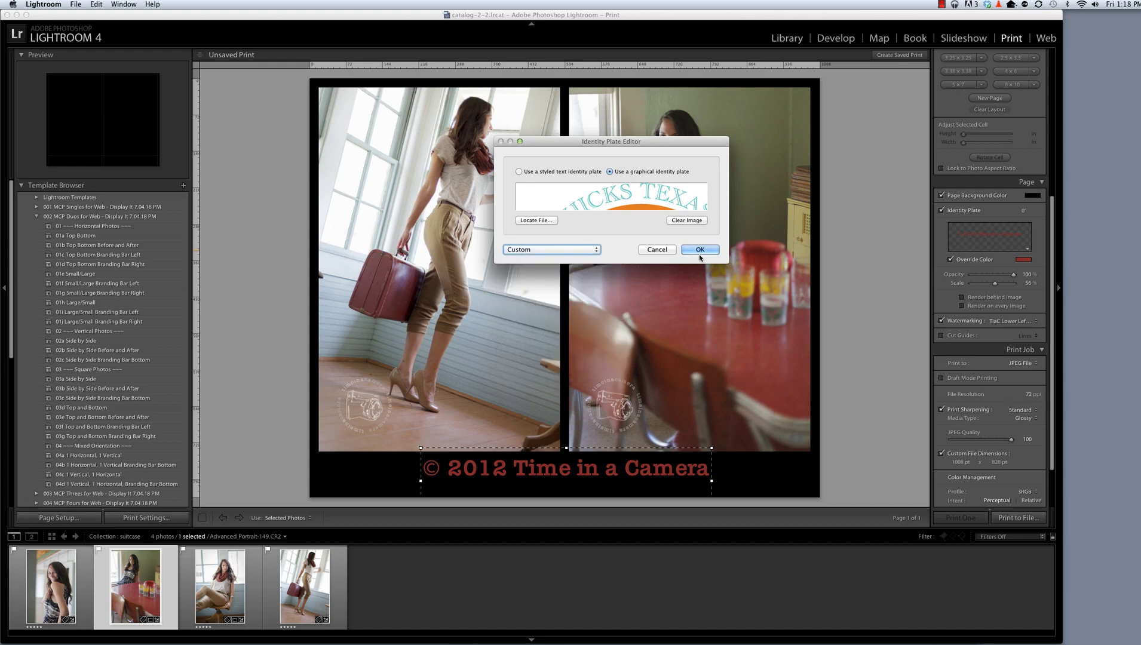
click(700, 249)
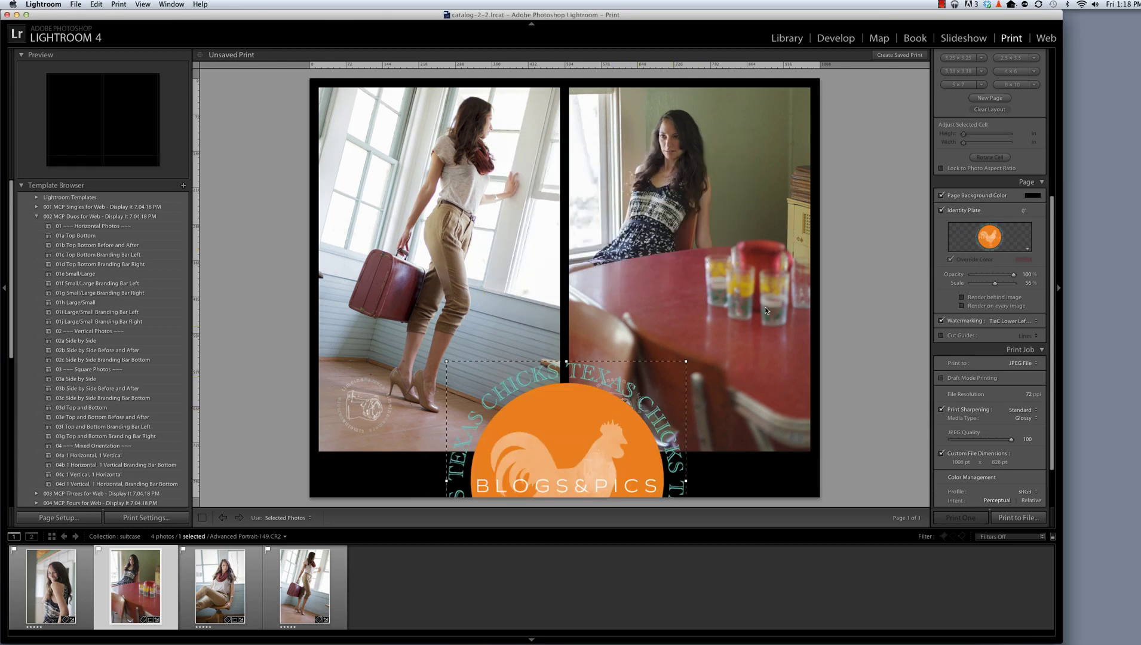
Switch the identity plate to the saved 'my copyright' preset.
click(999, 248)
click(999, 247)
click(1016, 250)
click(1042, 338)
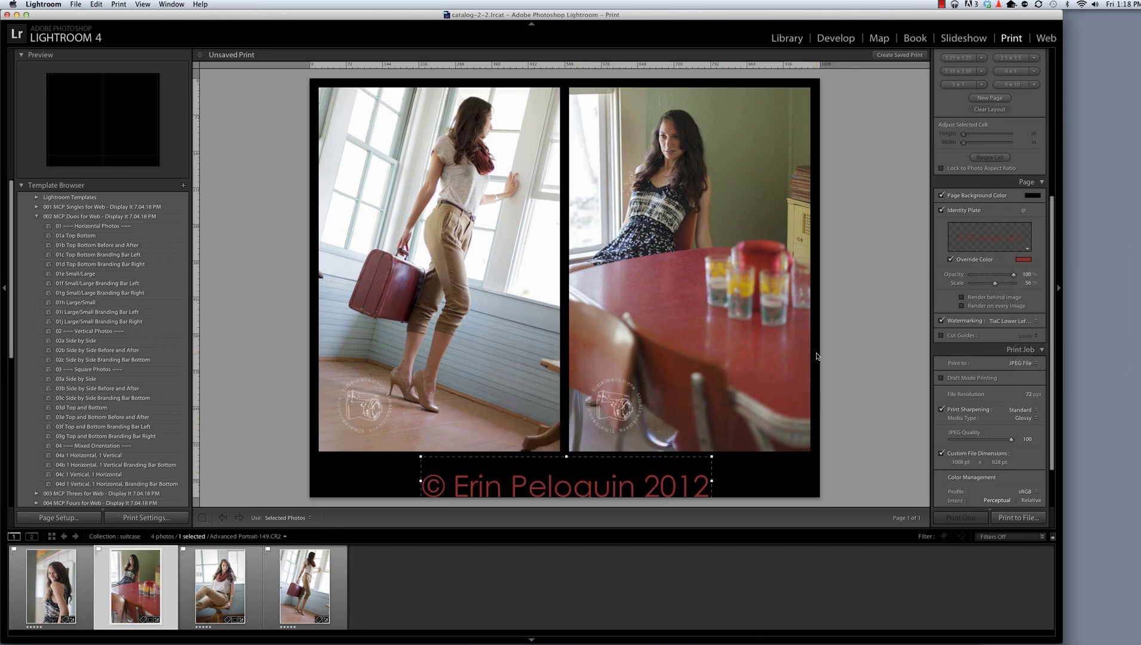
Move the red copyright line slightly up beneath the photos and deselect it.
click(1011, 239)
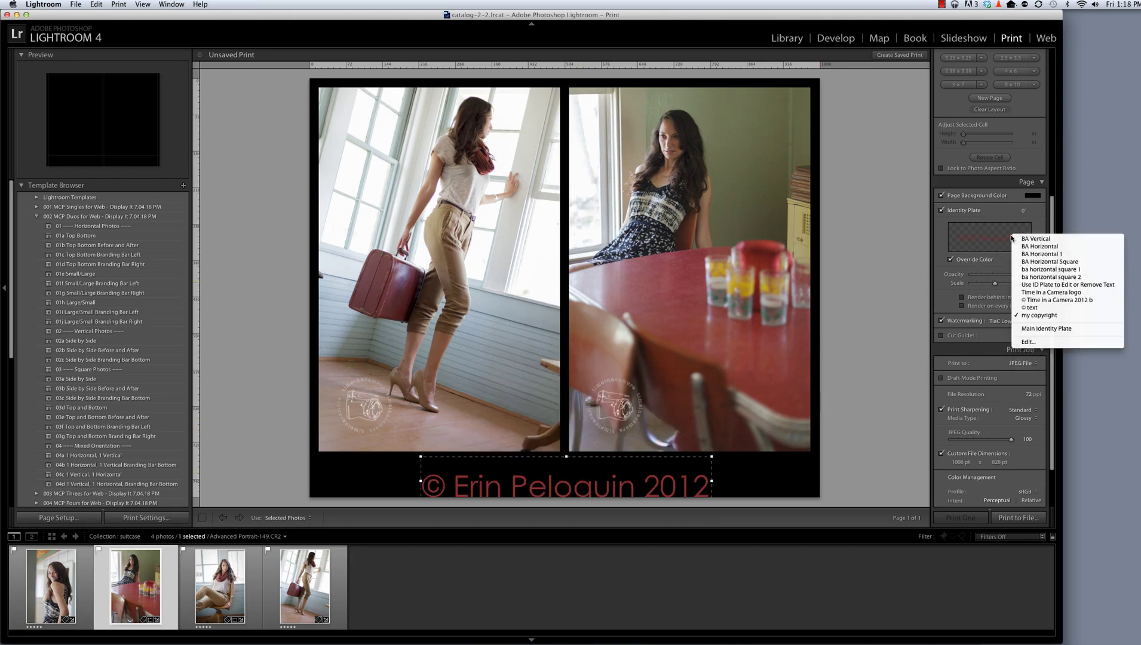
click(979, 242)
drag(648, 484, 643, 469)
click(845, 394)
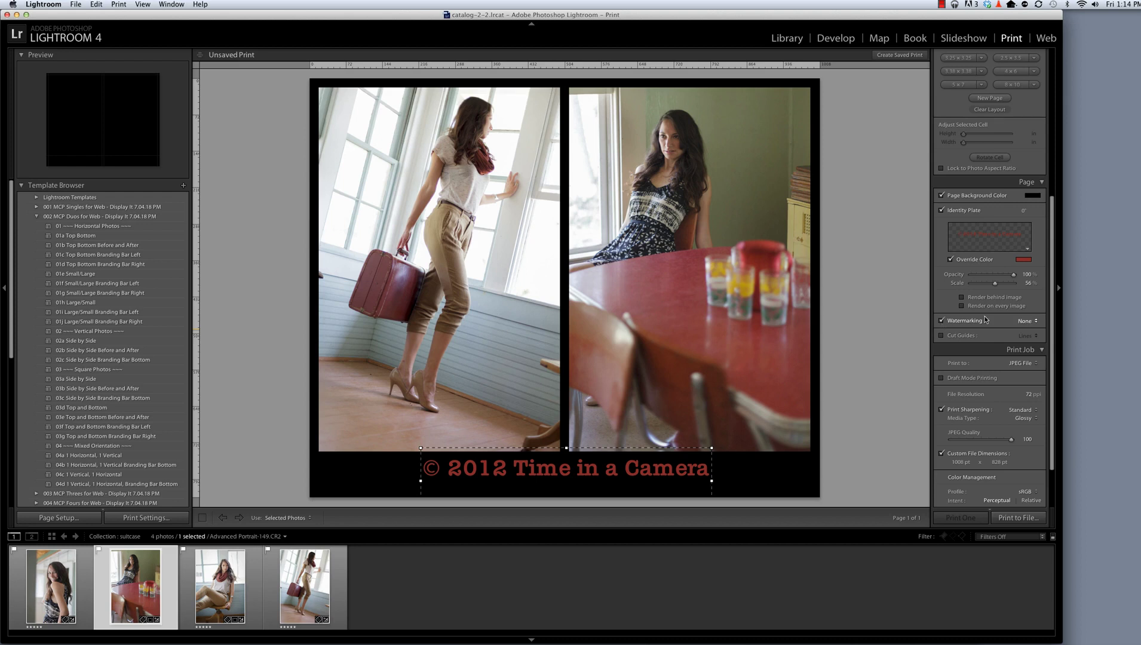
Turn on Watermarking and apply the TiaC Lower Left preset to both photos.
click(1029, 322)
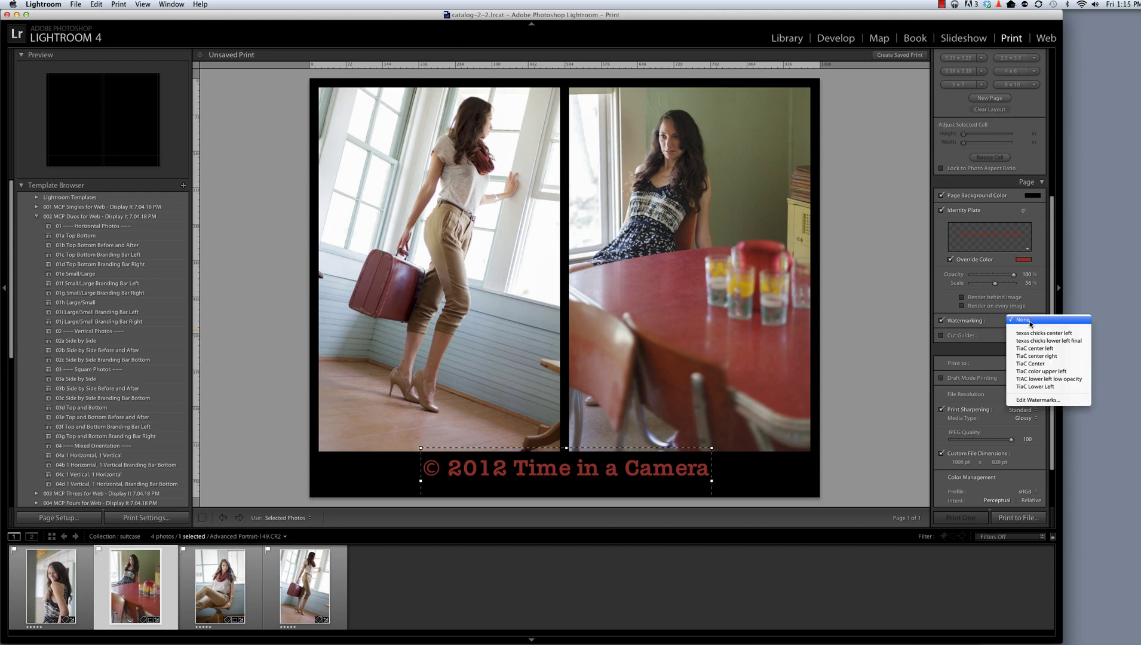
click(1038, 387)
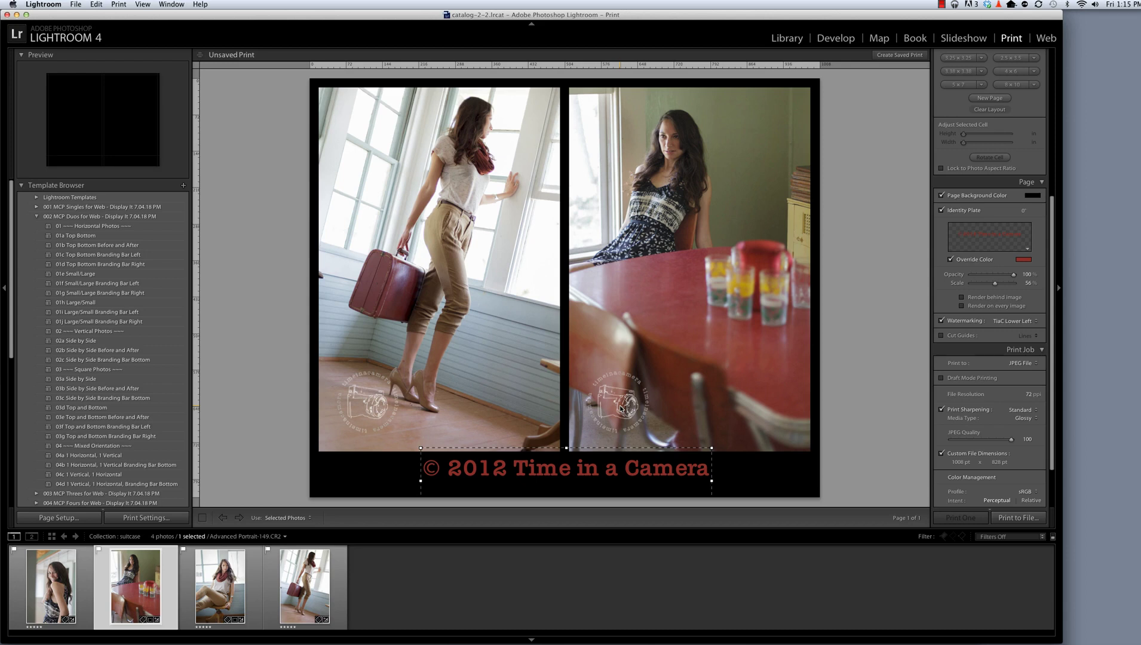
click(1014, 321)
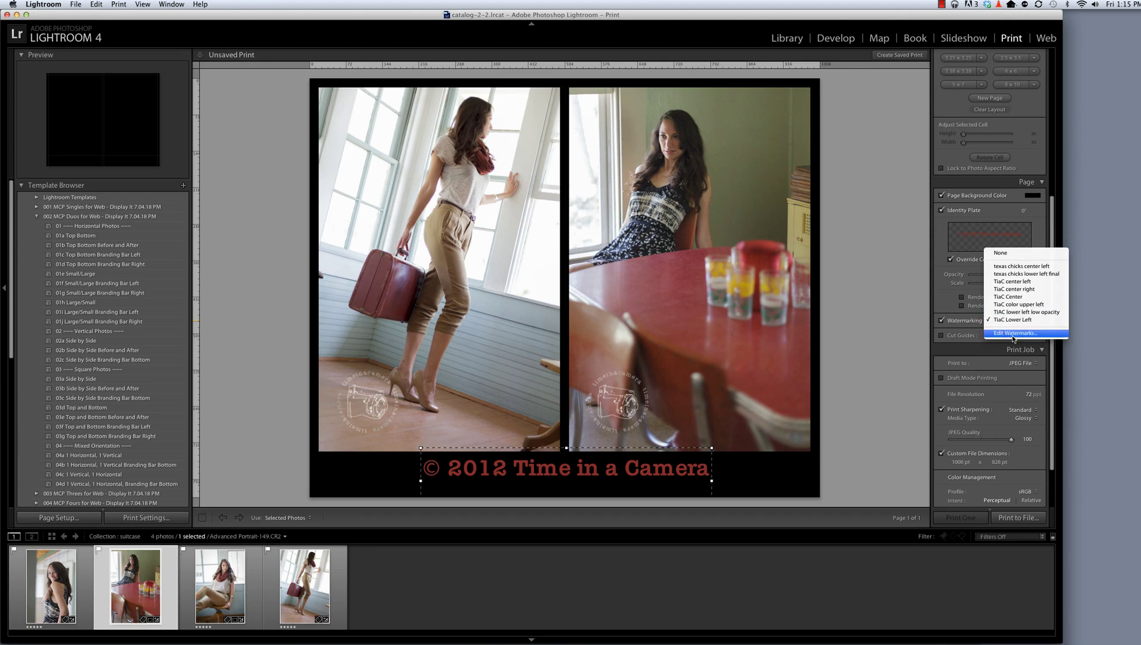
Open the Watermark Editor and set the TiaC Lower Left watermark to Graphic style.
click(1013, 333)
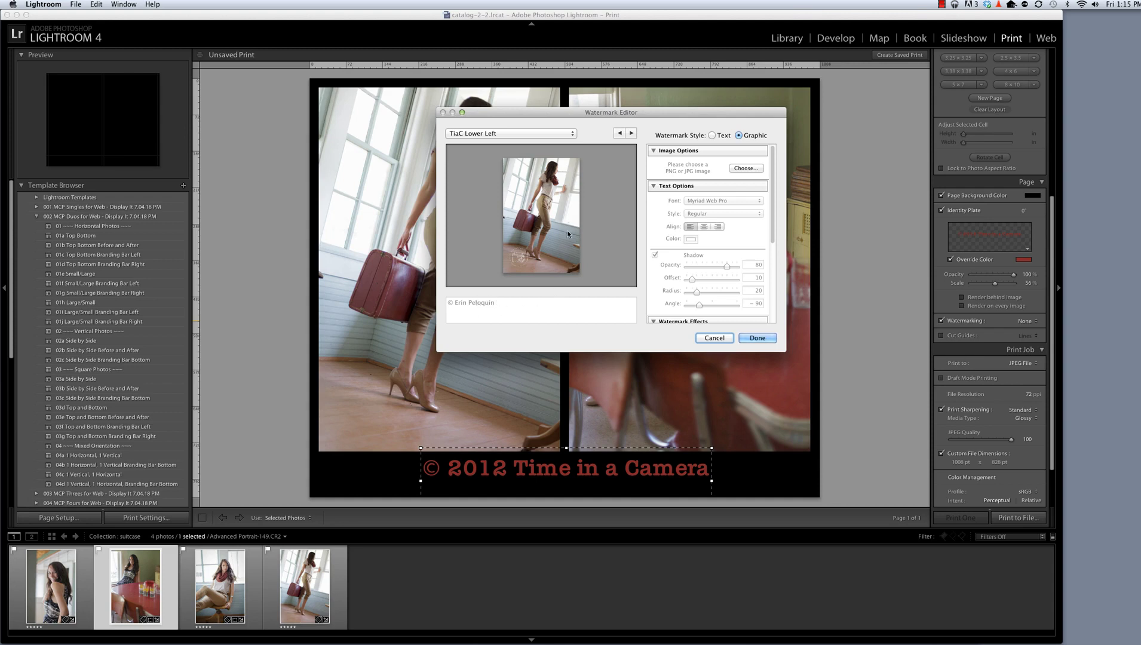
click(712, 135)
click(740, 136)
click(712, 136)
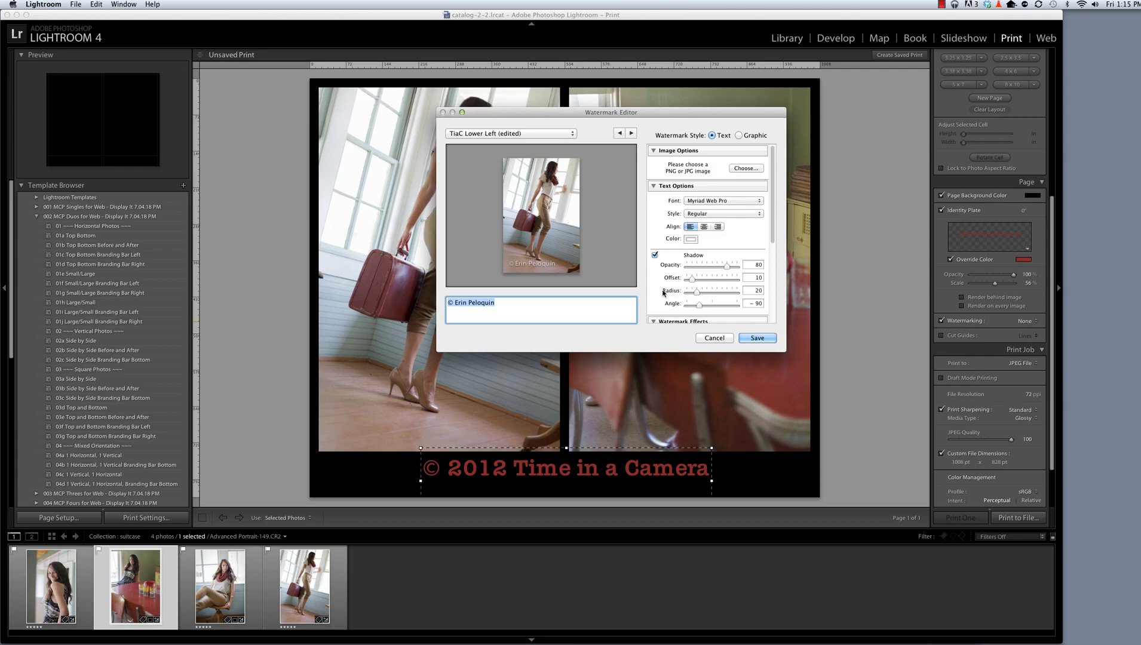
scroll(675, 296, down, 3)
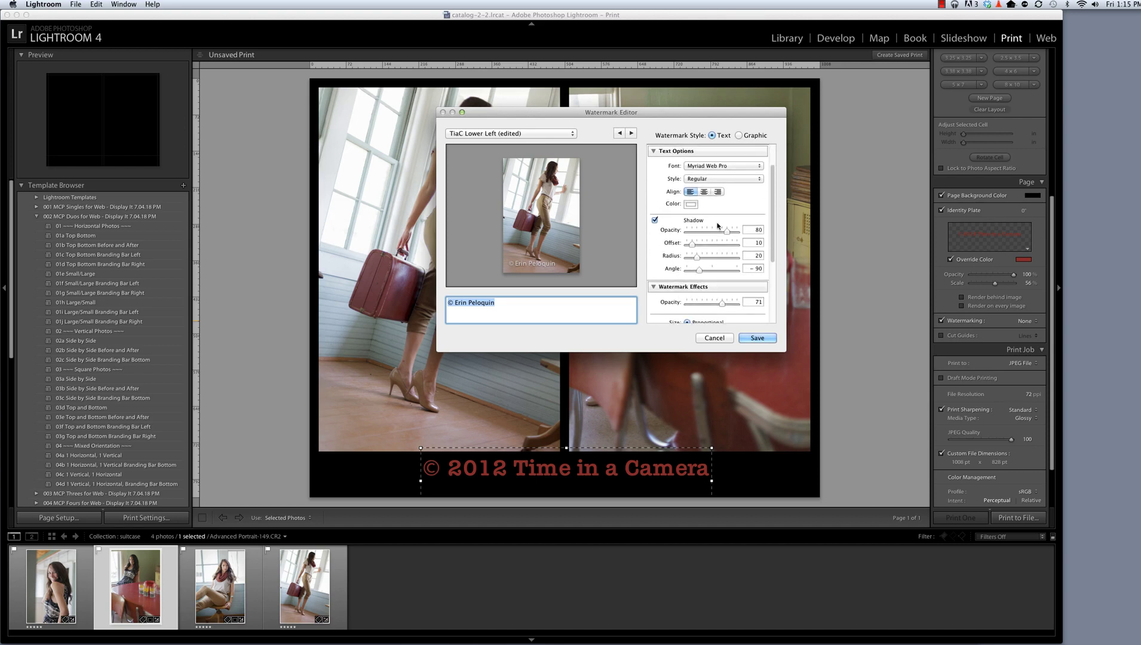
click(746, 144)
click(740, 135)
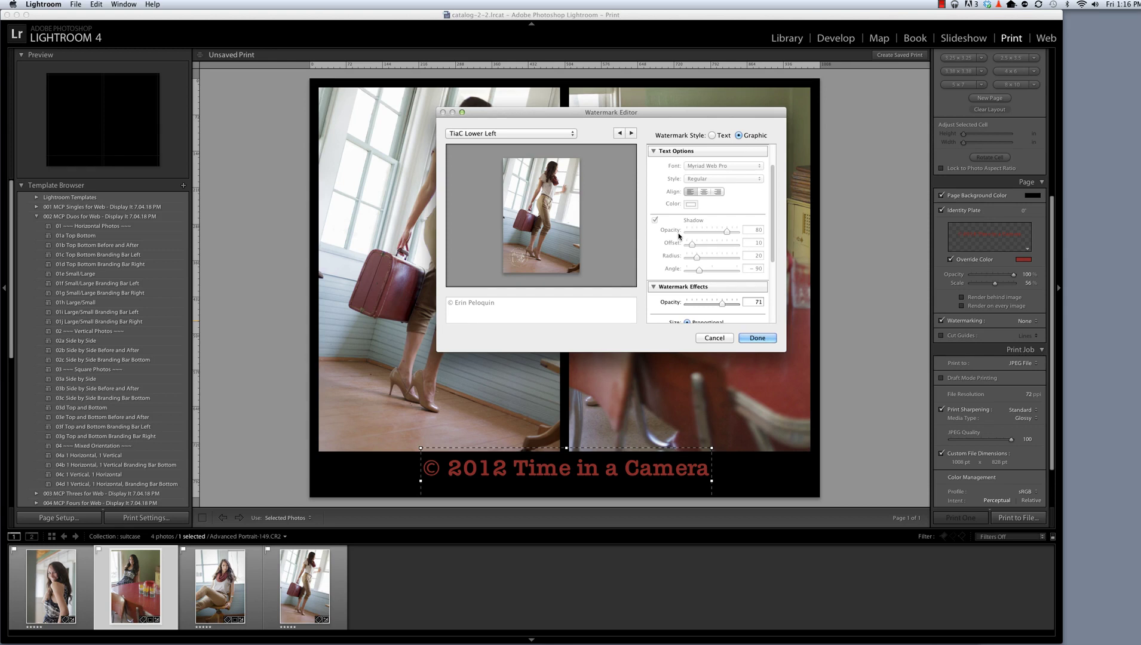
scroll(745, 185, up, 3)
Browse the watermark folder for an image file, then cancel the file choice.
click(734, 169)
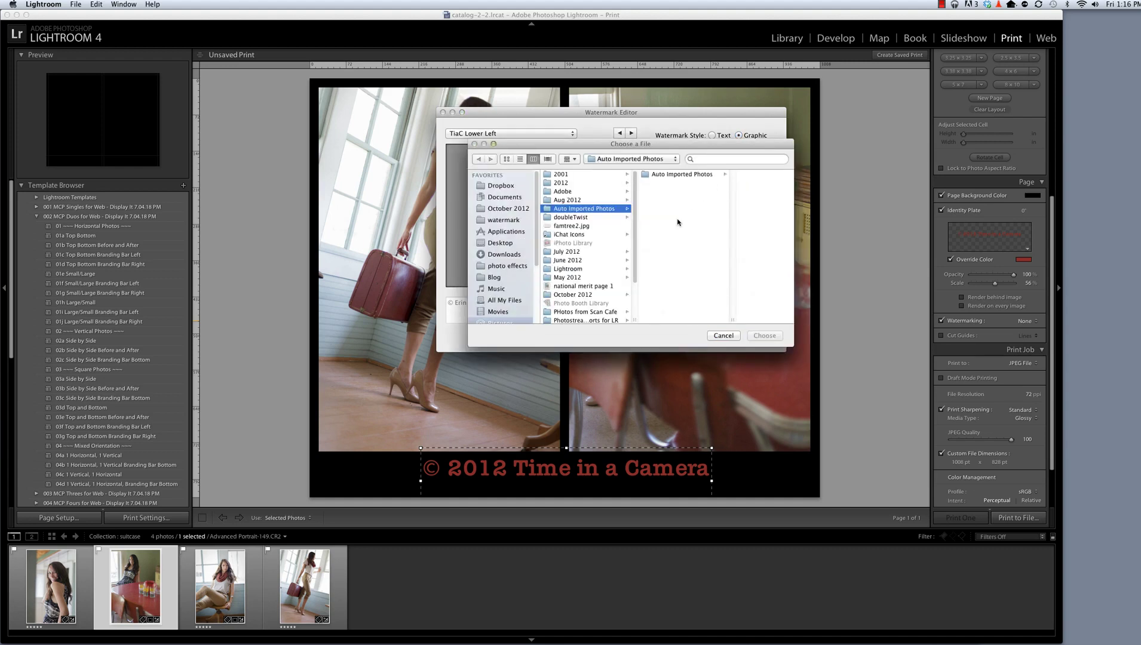
click(511, 220)
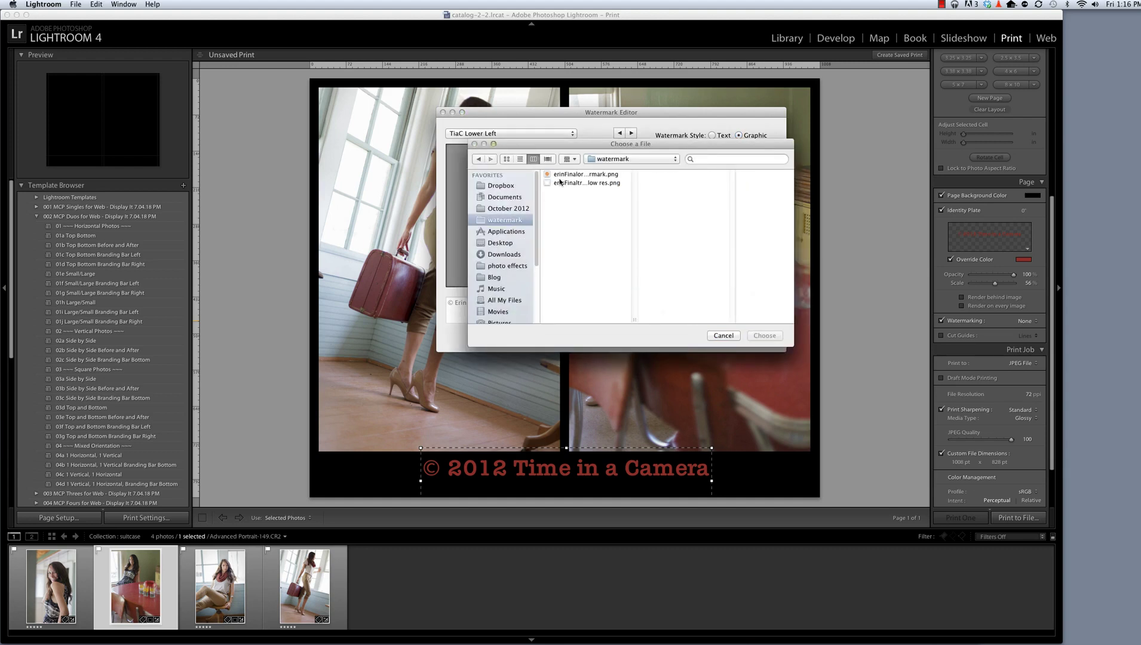
click(560, 175)
click(558, 183)
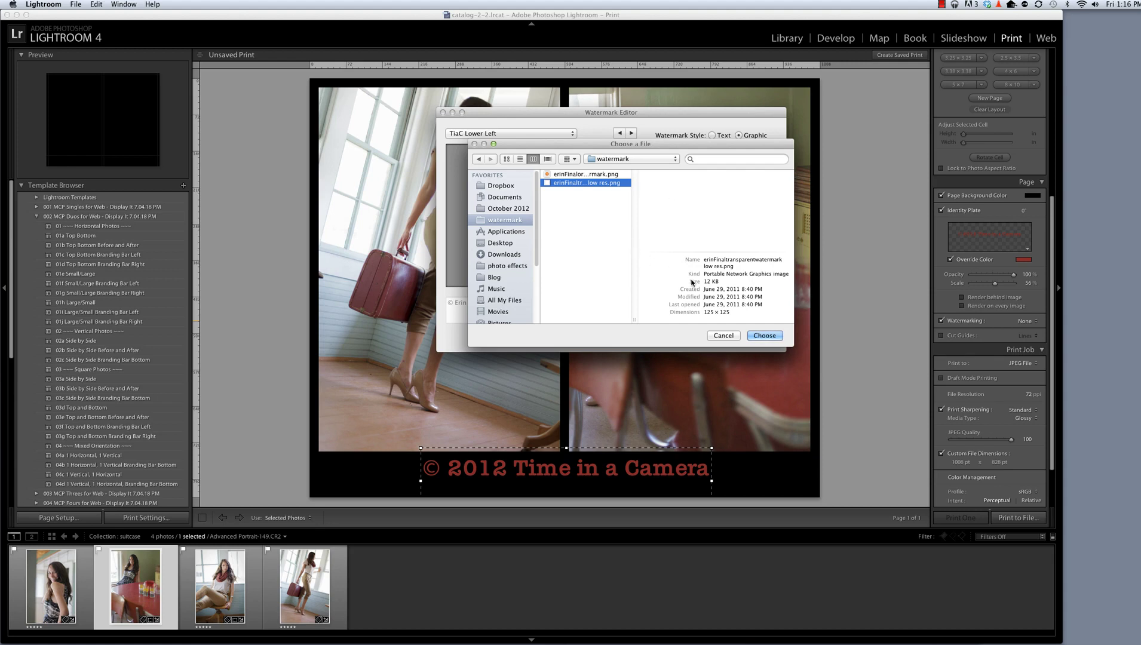
click(720, 337)
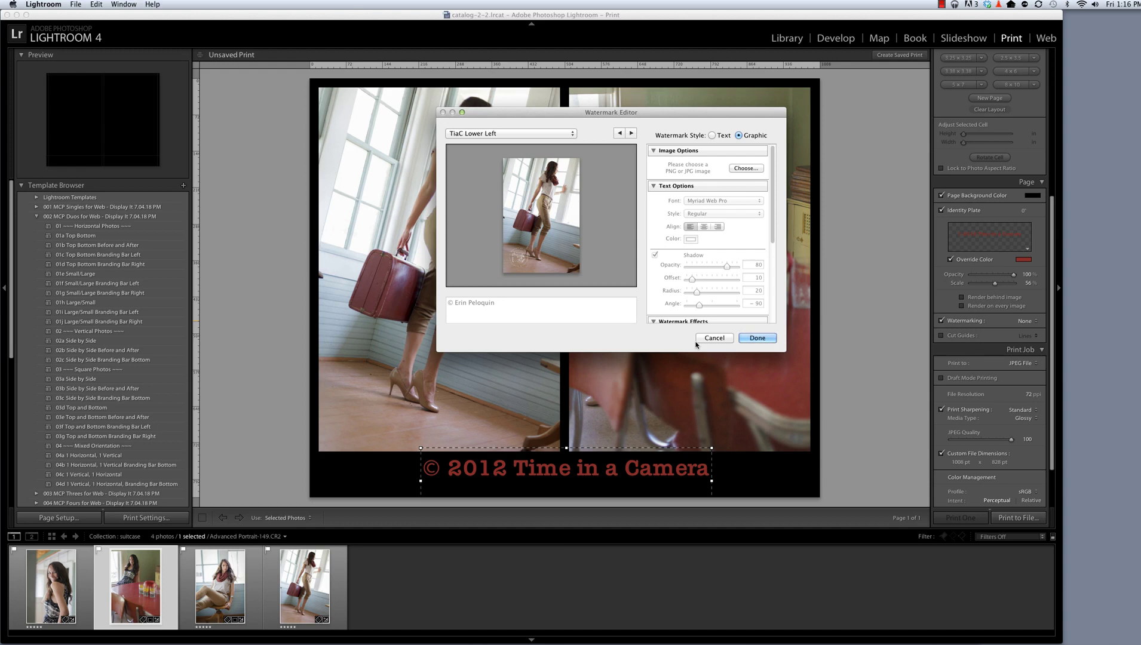
Shrink the watermark size to 19.
scroll(698, 280, down, 5)
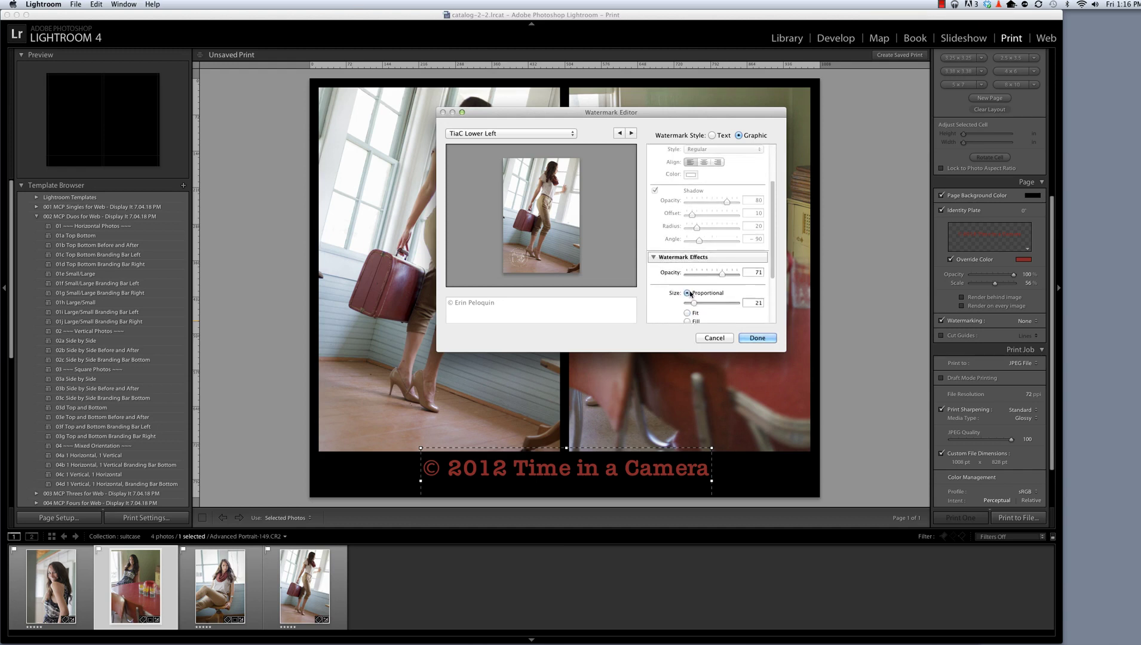
scroll(693, 287, down, 2)
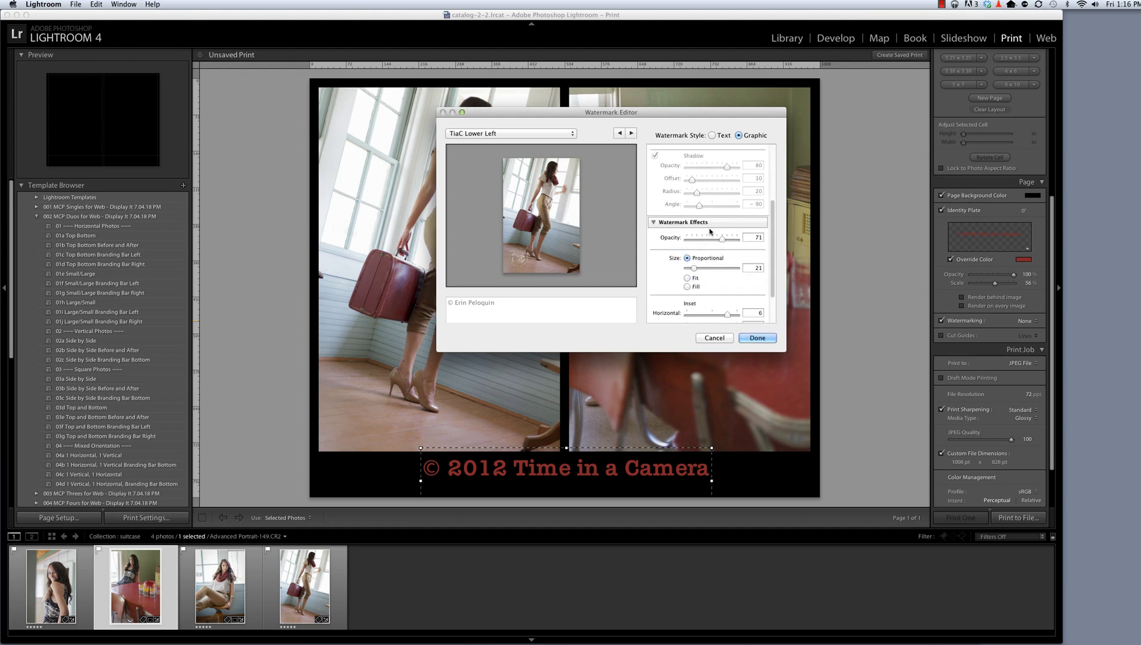
mouse_move(528, 255)
drag(528, 245, 537, 241)
drag(695, 268, 694, 271)
Anchor the watermark at bottom-left after trying other positions, then save as a new preset.
scroll(699, 275, down, 3)
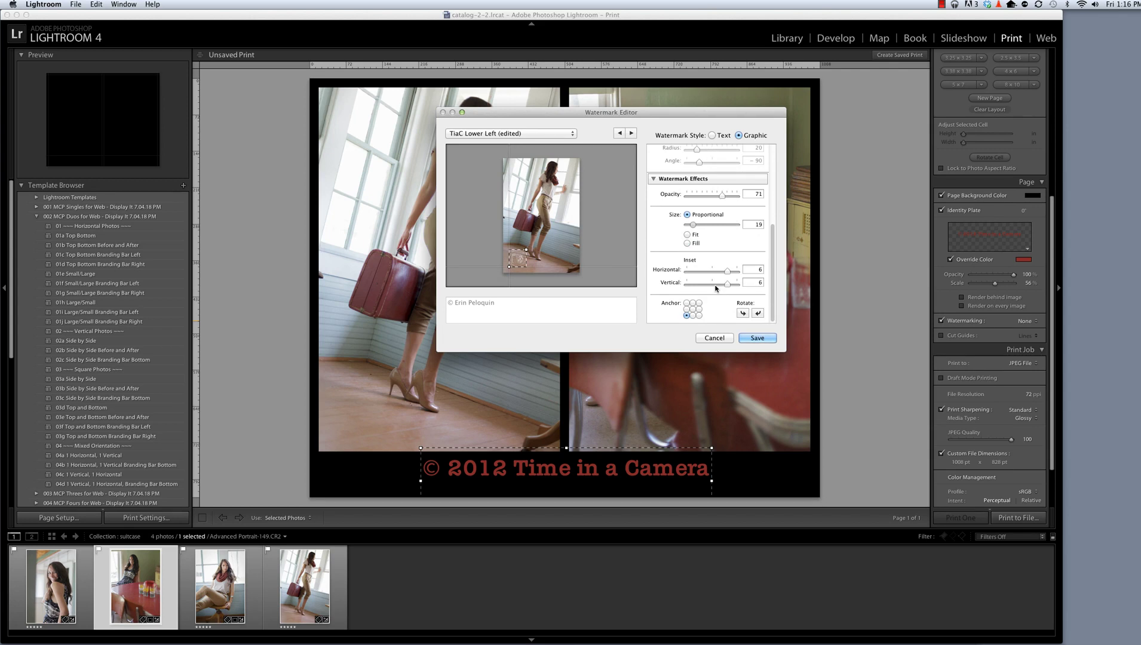
click(687, 304)
click(693, 309)
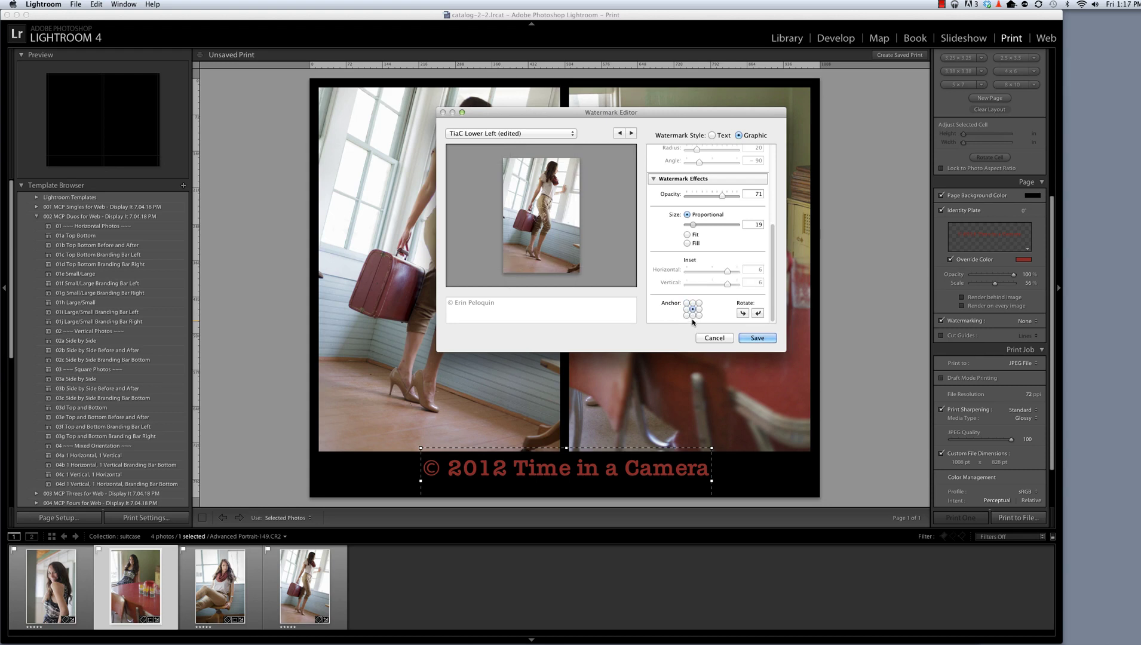
click(693, 316)
click(699, 309)
click(693, 303)
click(686, 303)
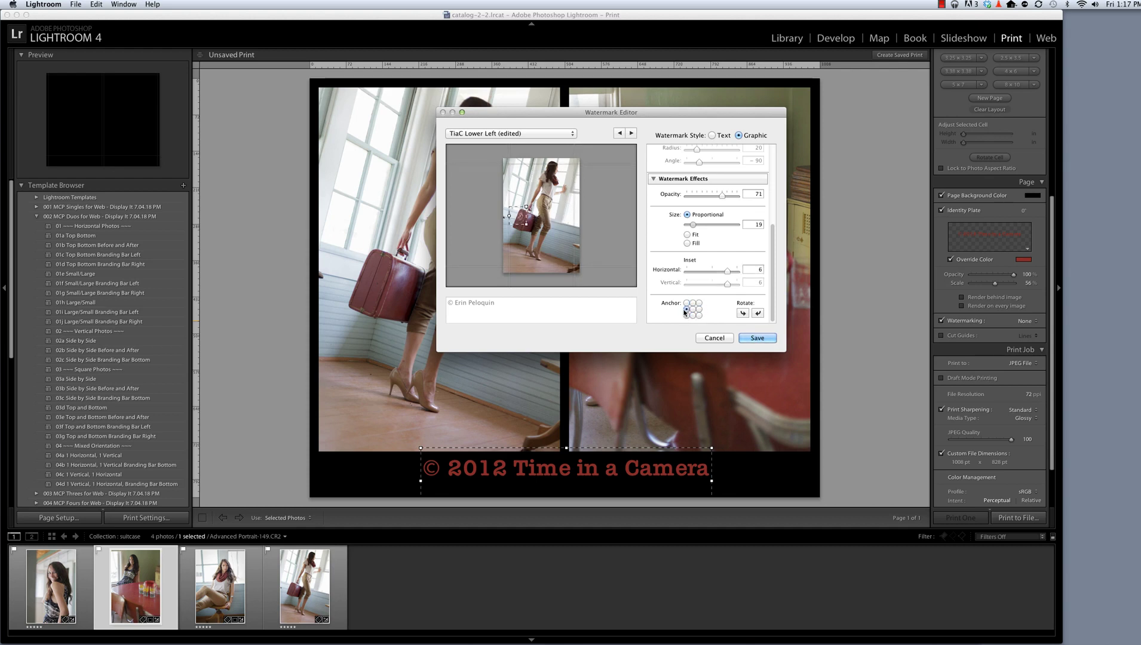
click(687, 308)
click(686, 315)
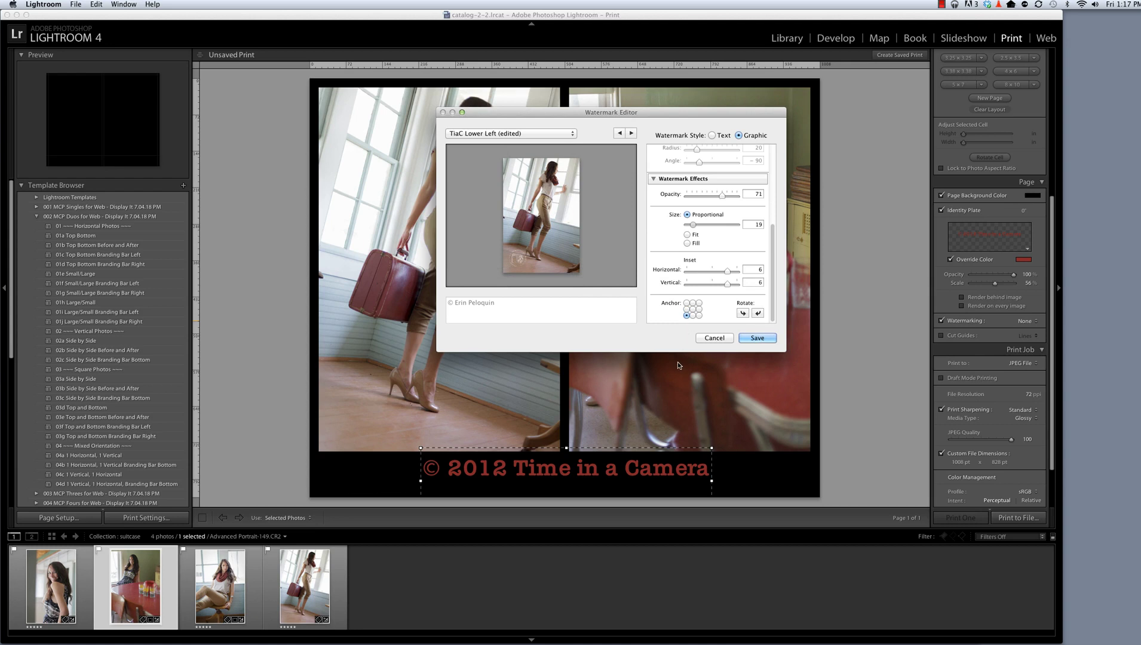
click(756, 338)
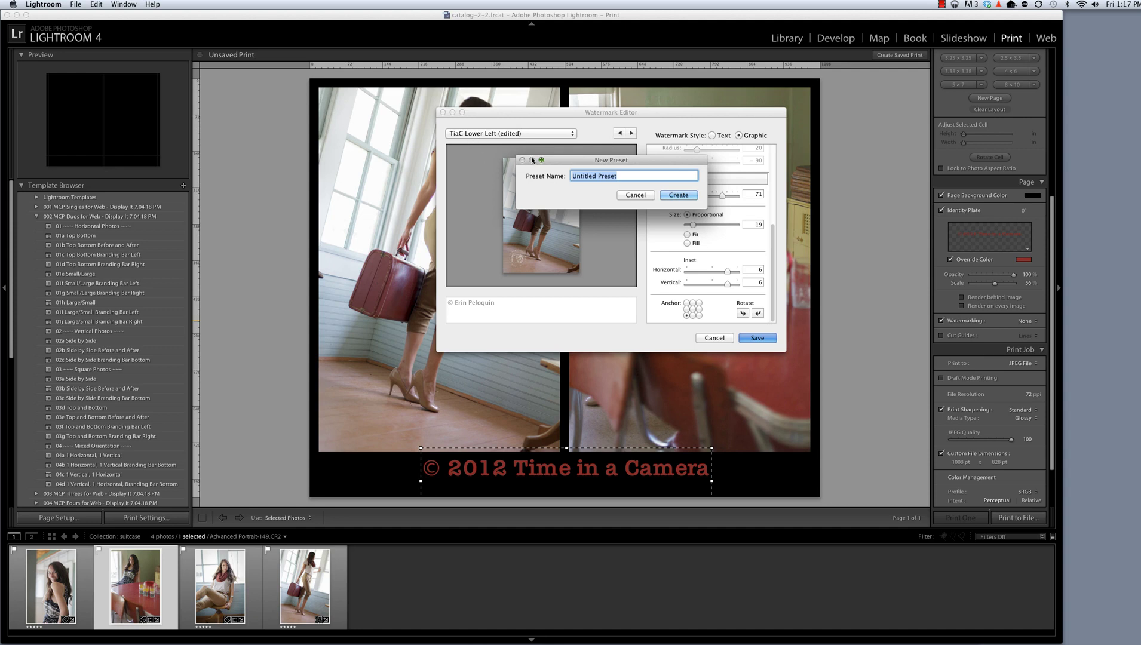
Save the watermark preset as 'TiaC Lower Left version 2' and check it in the Watermarking list.
text(TiaC Lower Left v)
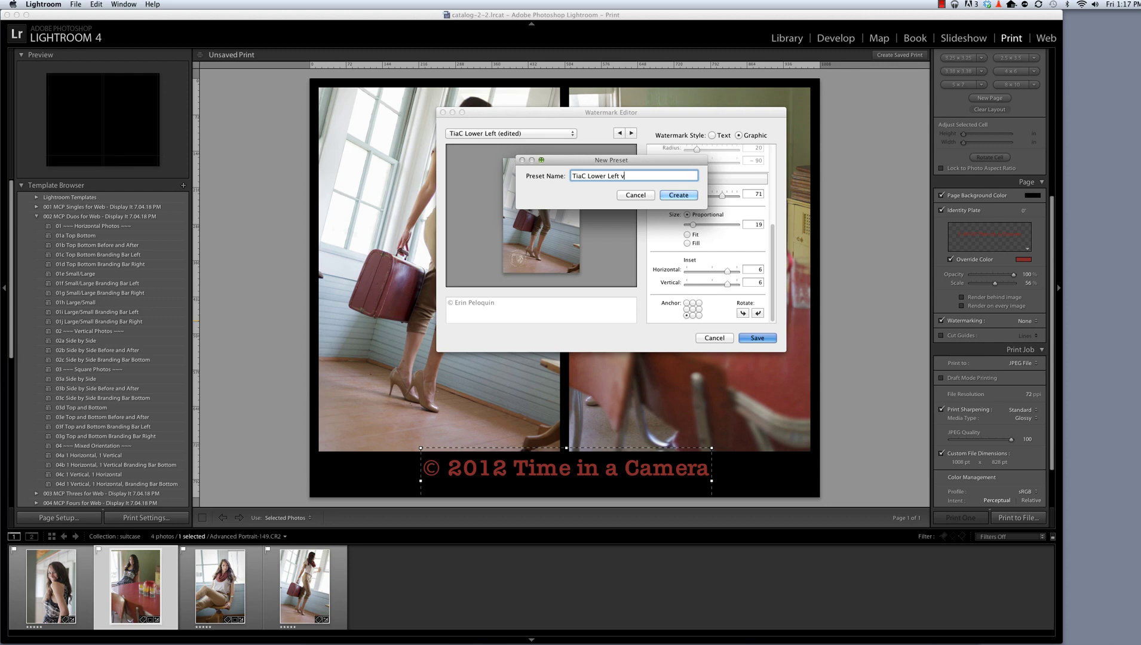
text(ersion 2)
key(Return)
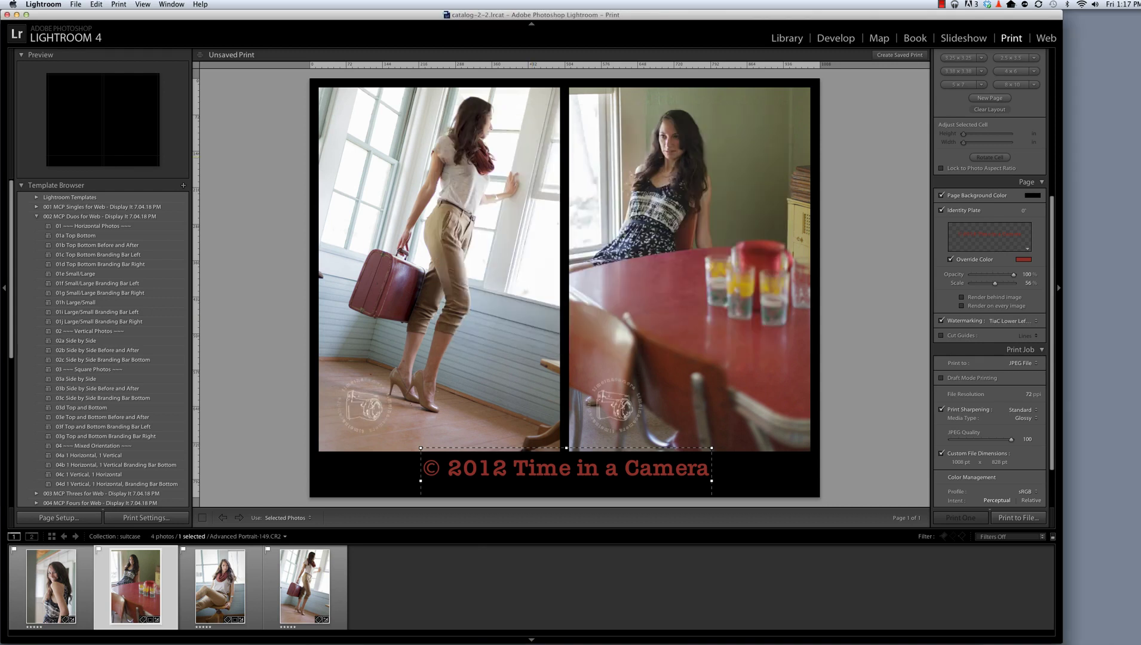
click(1000, 321)
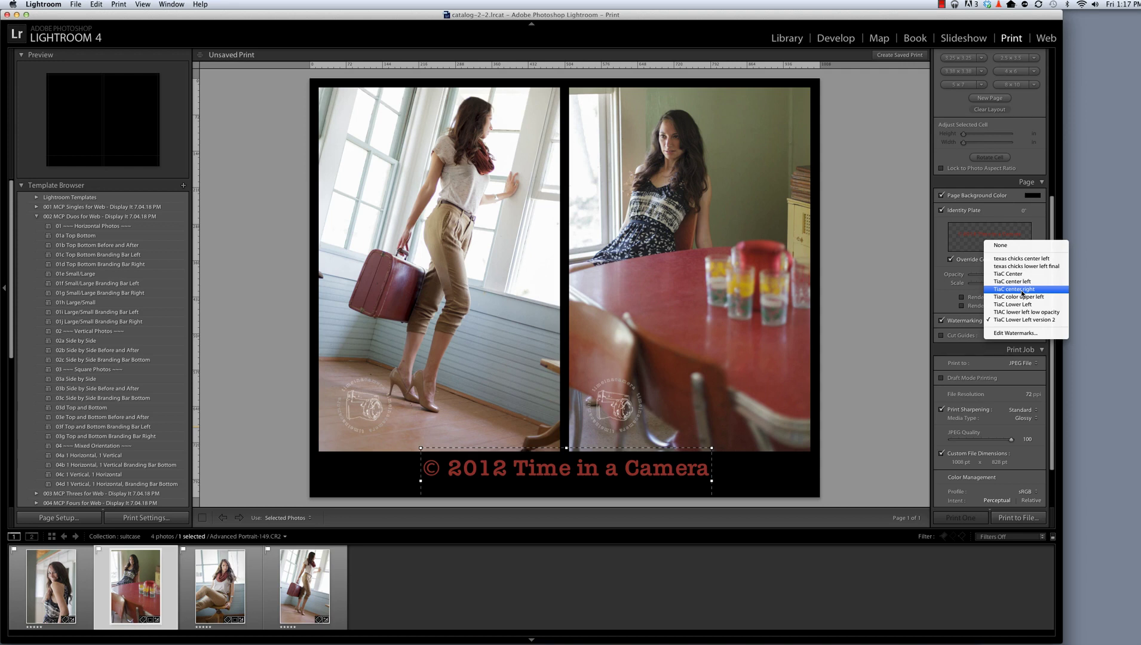
click(895, 325)
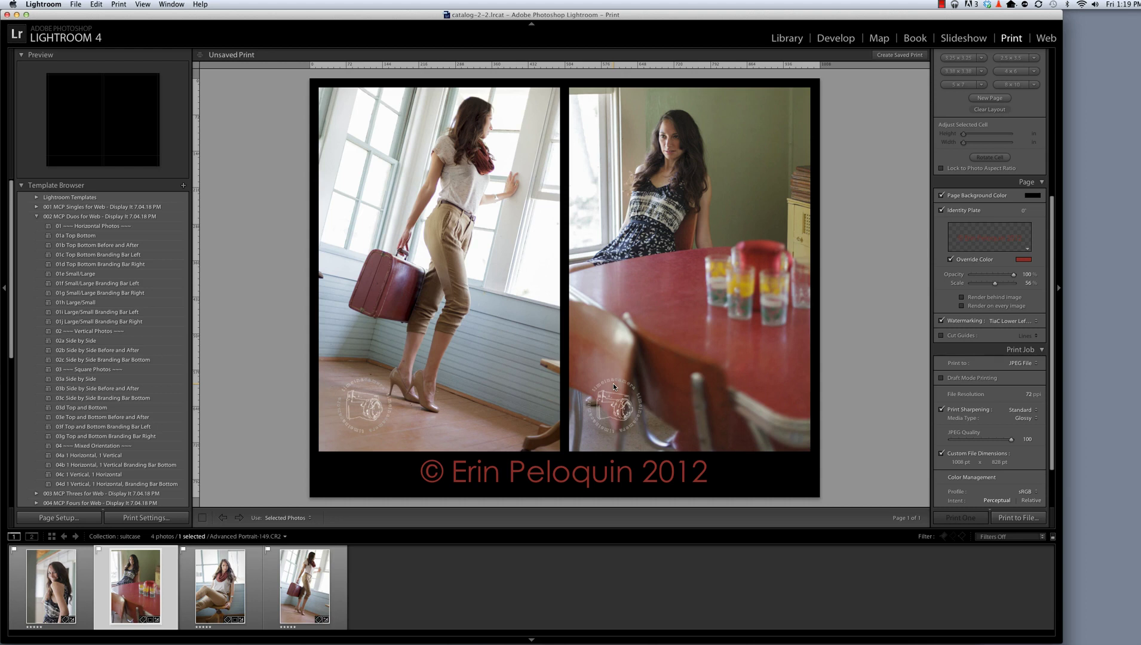
Print the layout without watermarking to a JPEG named 'suitcase verticals' in Desktop > Template Exports.
click(941, 321)
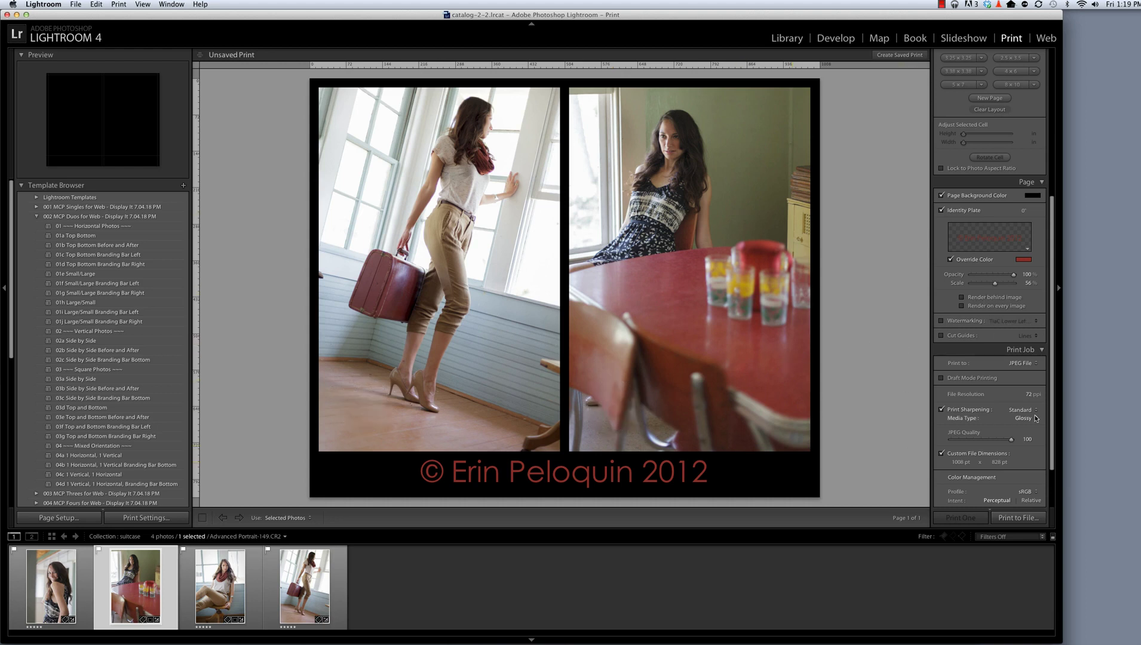
click(1011, 516)
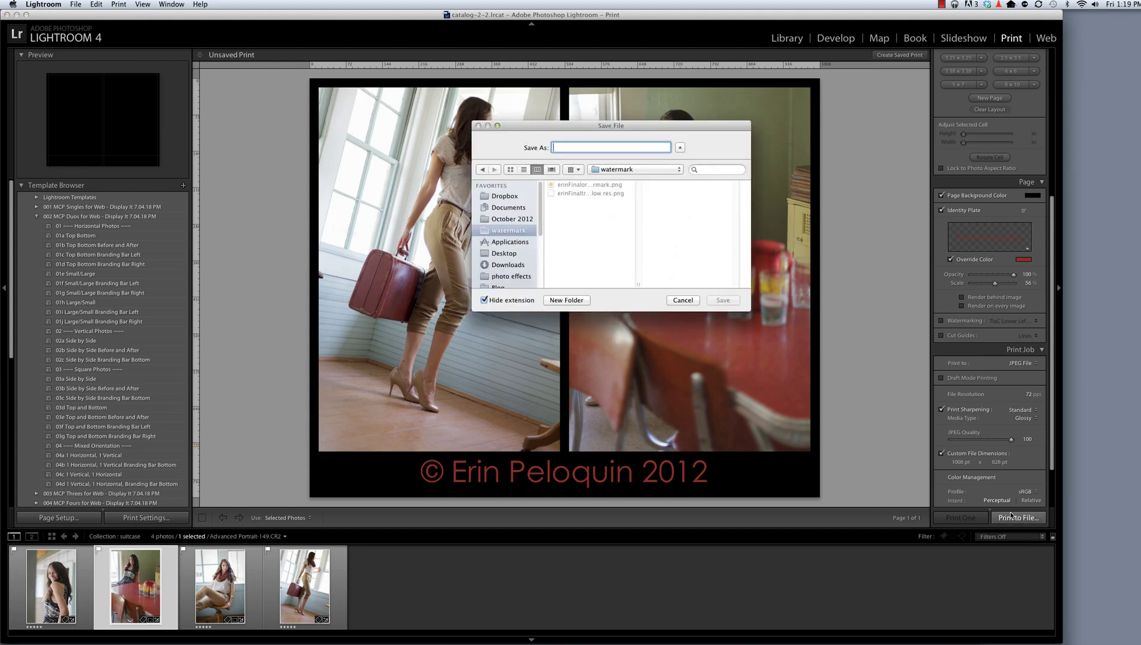
click(503, 254)
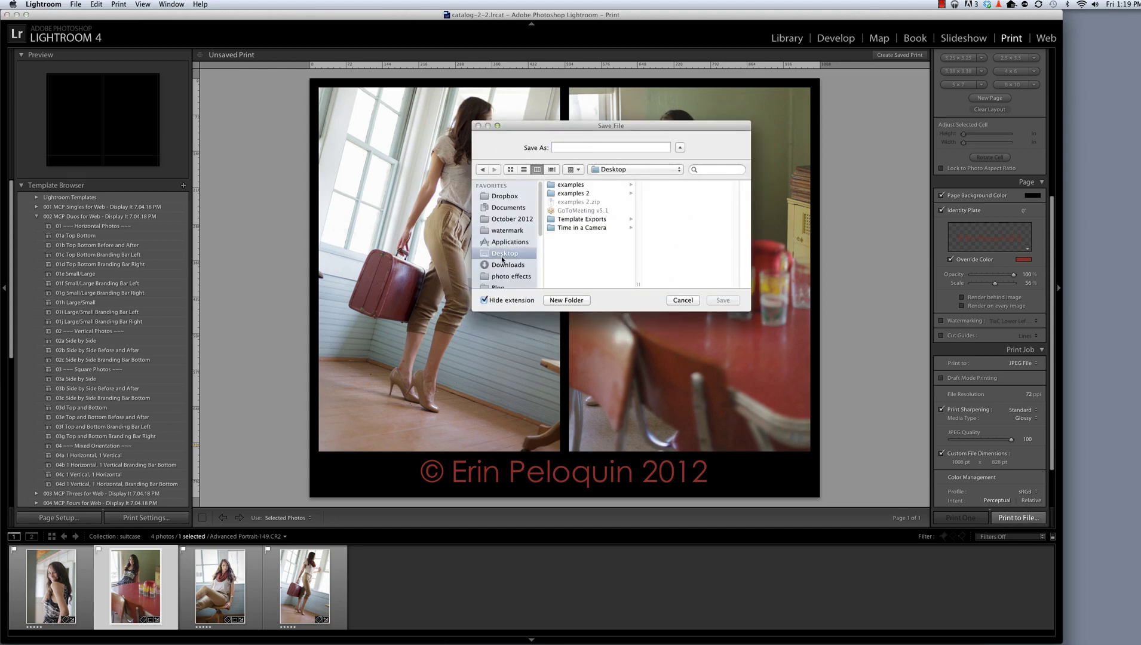
click(561, 219)
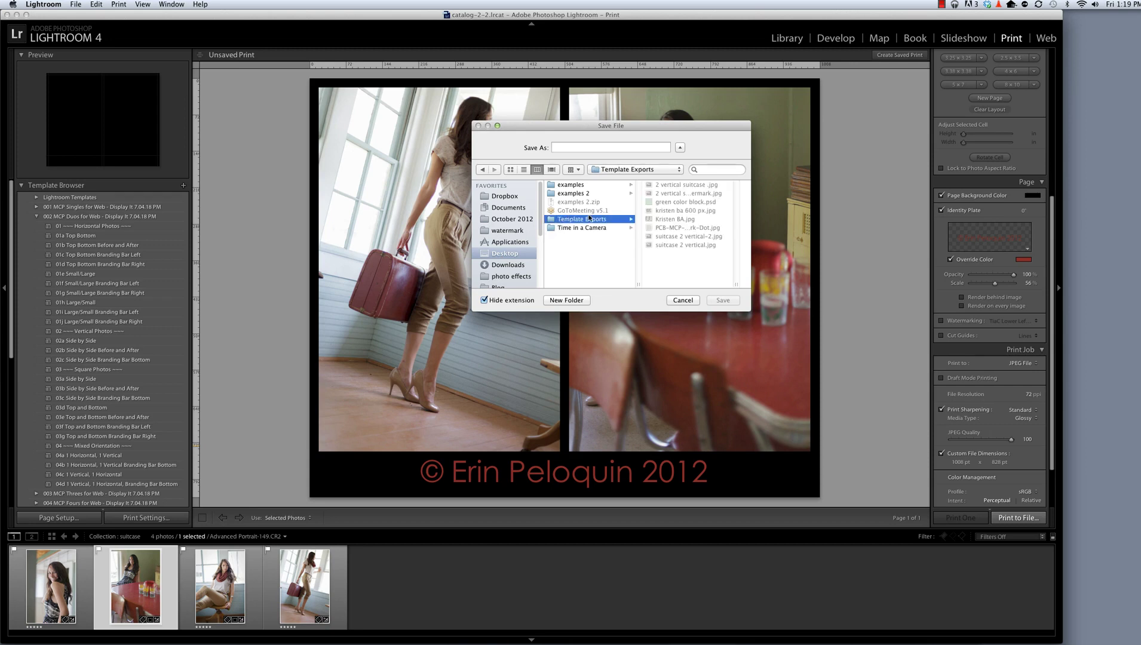
click(593, 147)
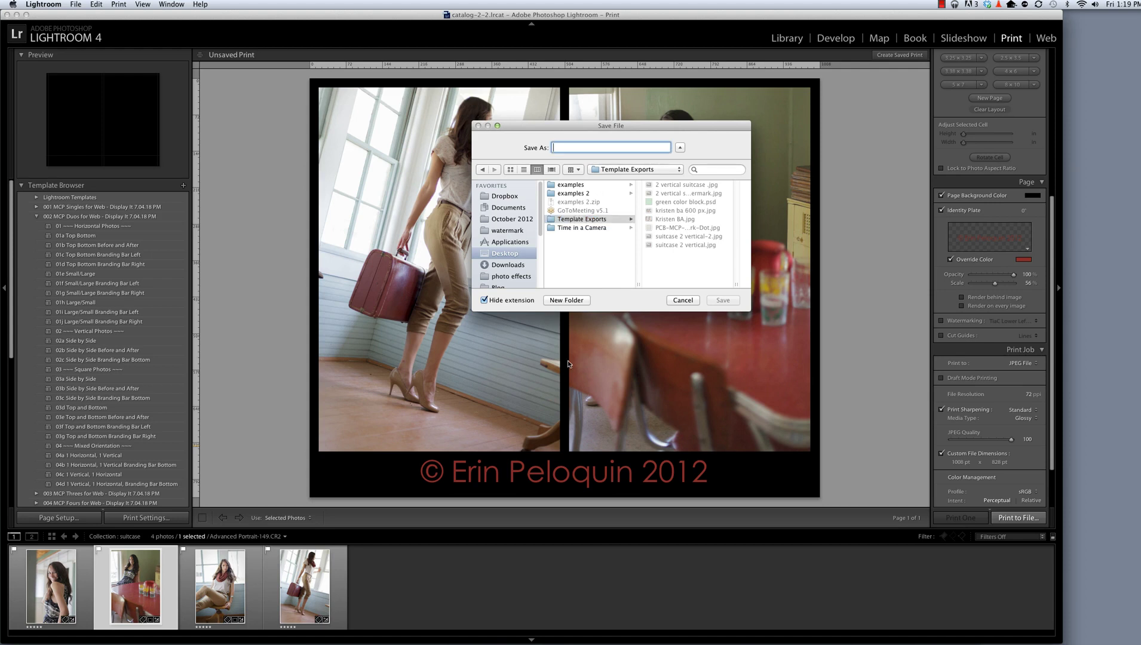
text(suitcase verticals)
key(Return)
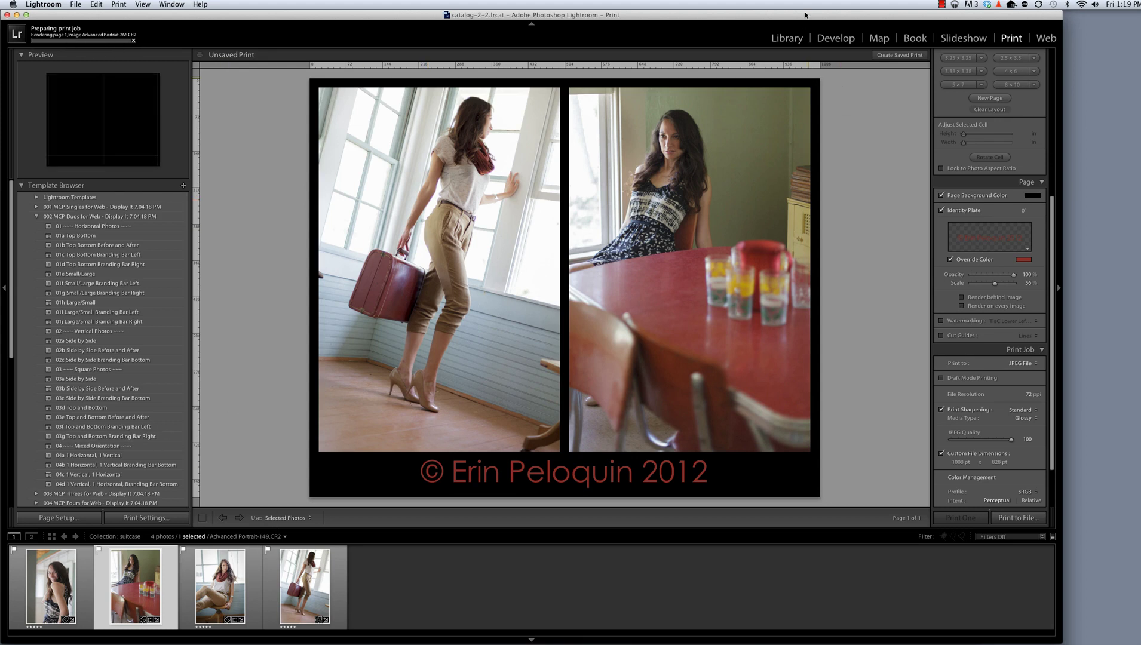
Synchronize the Template Exports folder in Library, import 'suitcase verticals', and view it large.
click(788, 38)
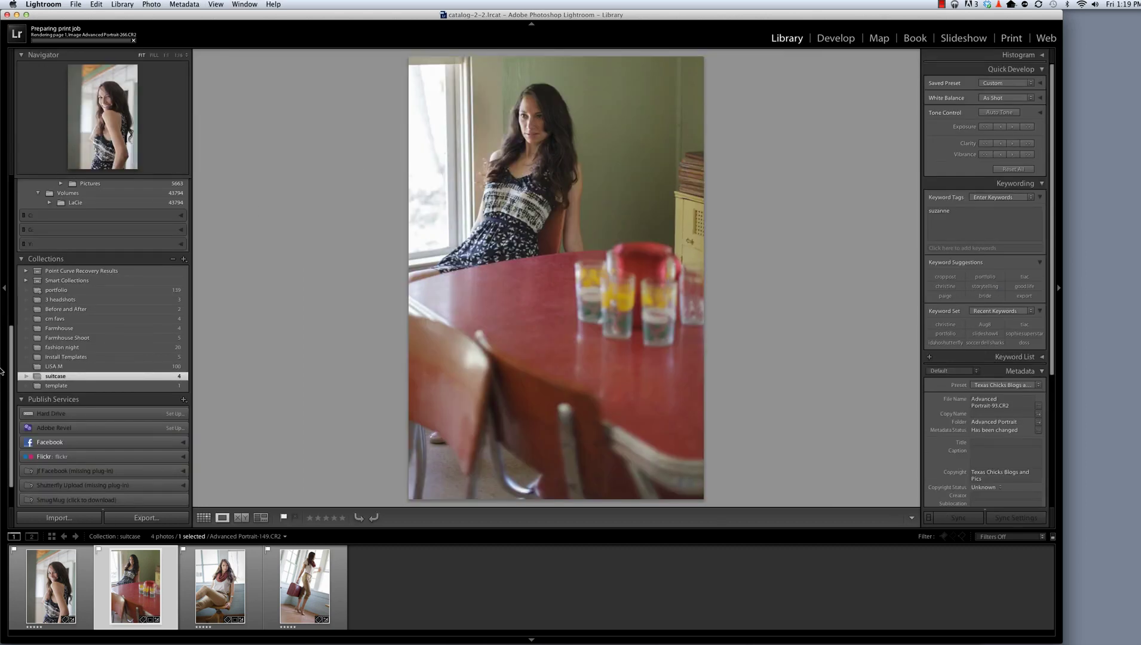
scroll(83, 294, up, 10)
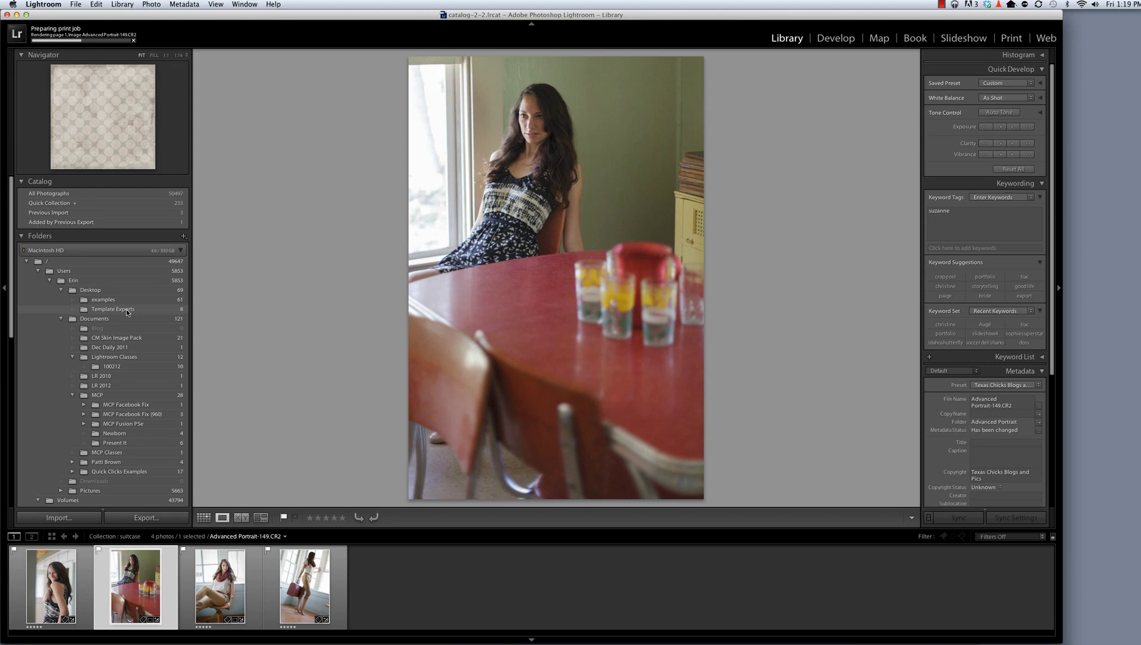
right_click(116, 310)
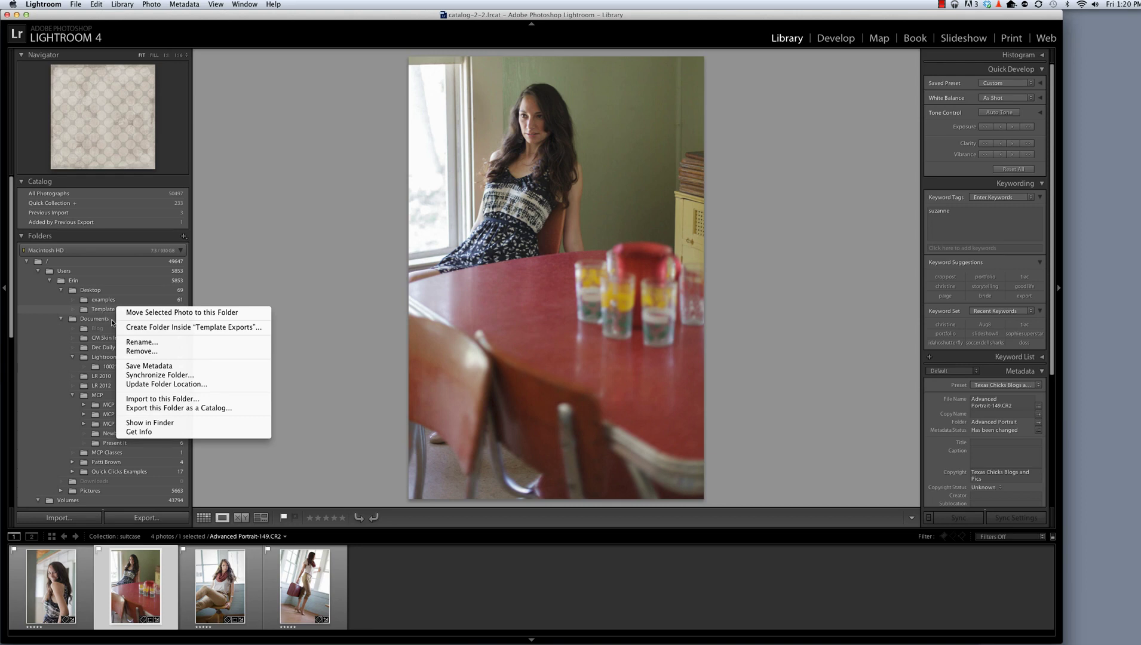
click(129, 375)
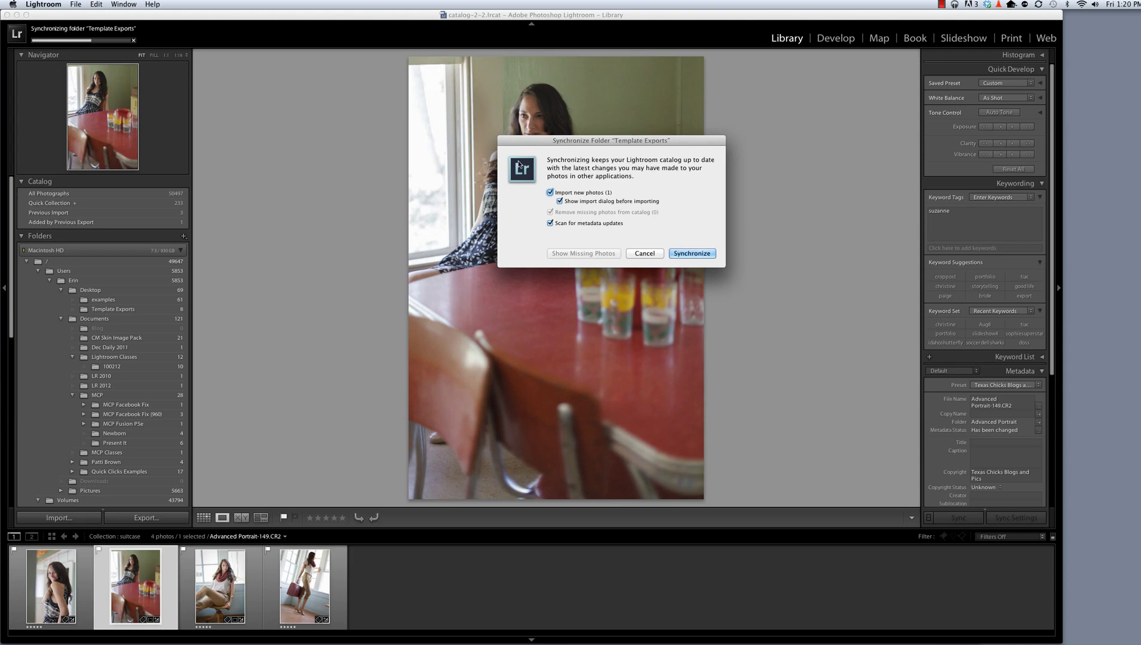
click(690, 254)
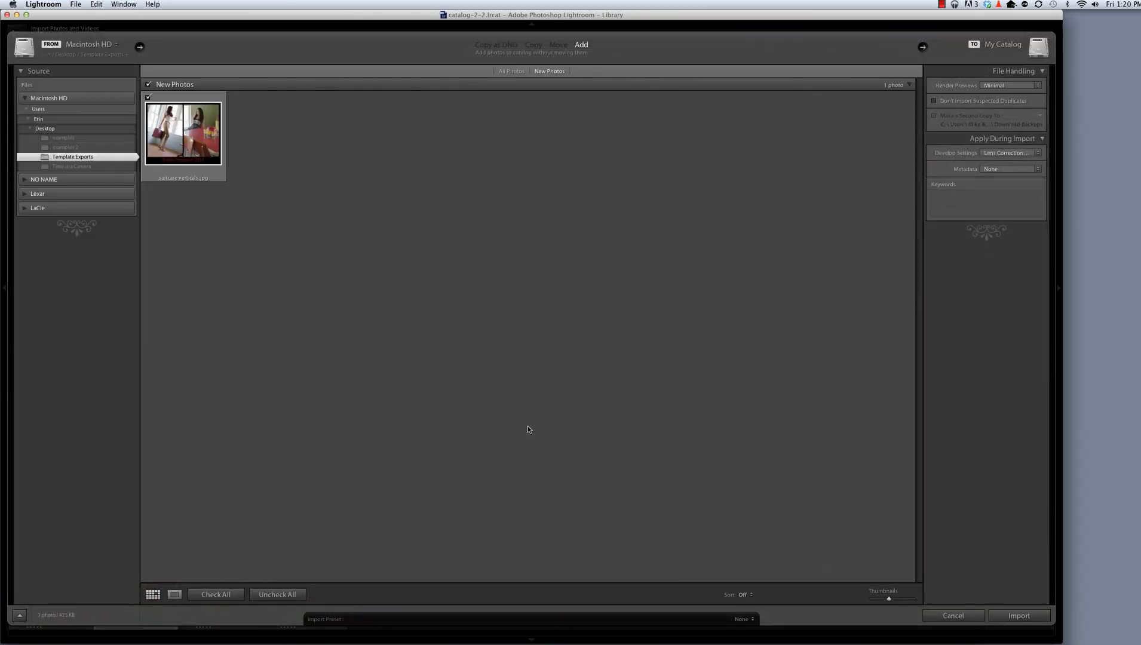
click(1019, 616)
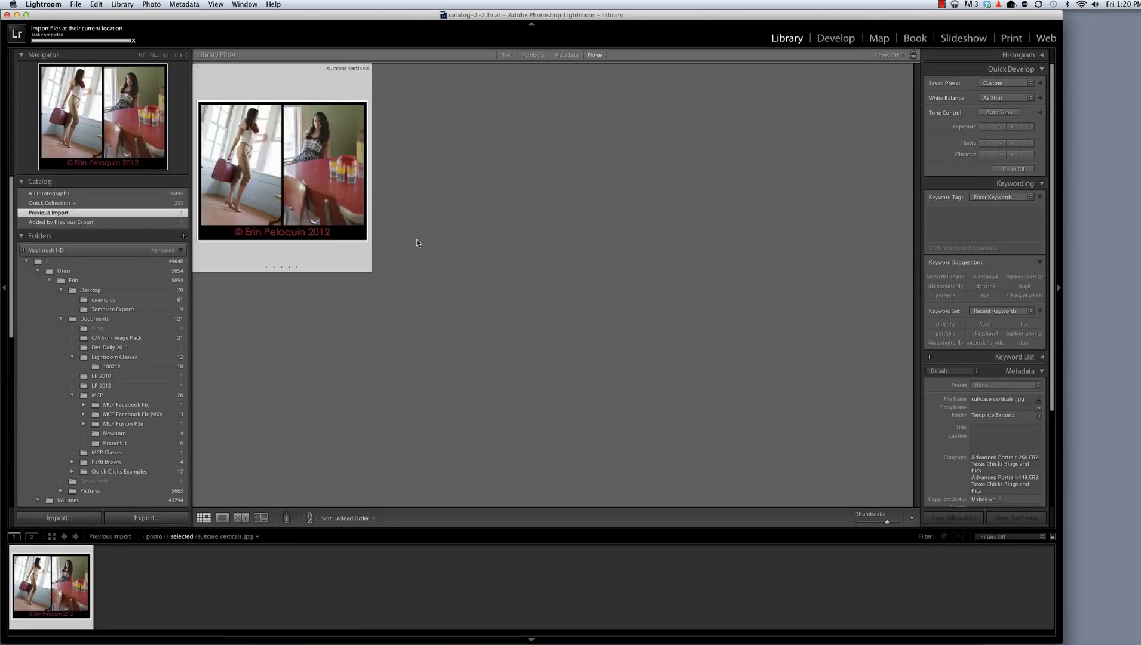
double_click(338, 251)
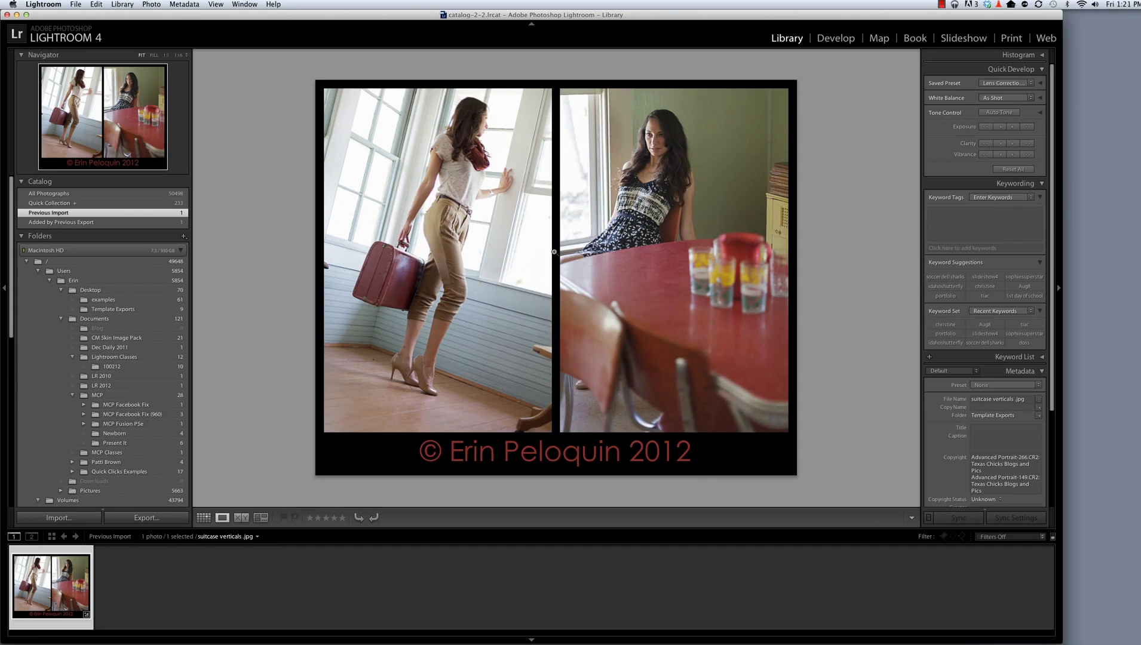
Open the Export dialog for the suitcase verticals image.
right_click(536, 257)
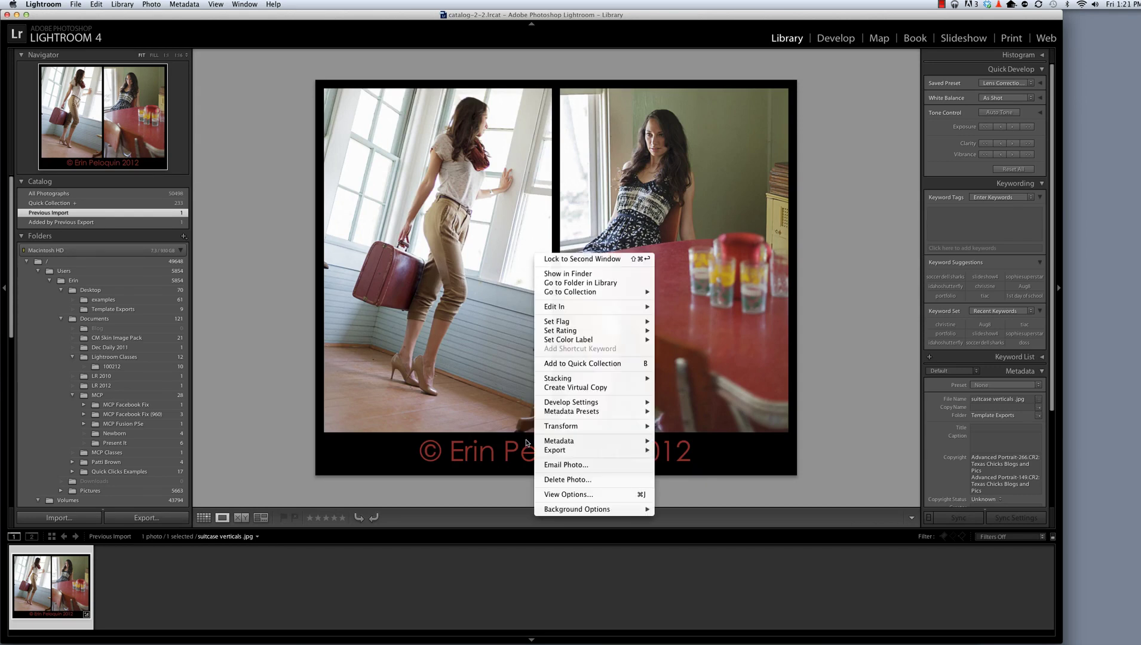
mouse_move(569, 451)
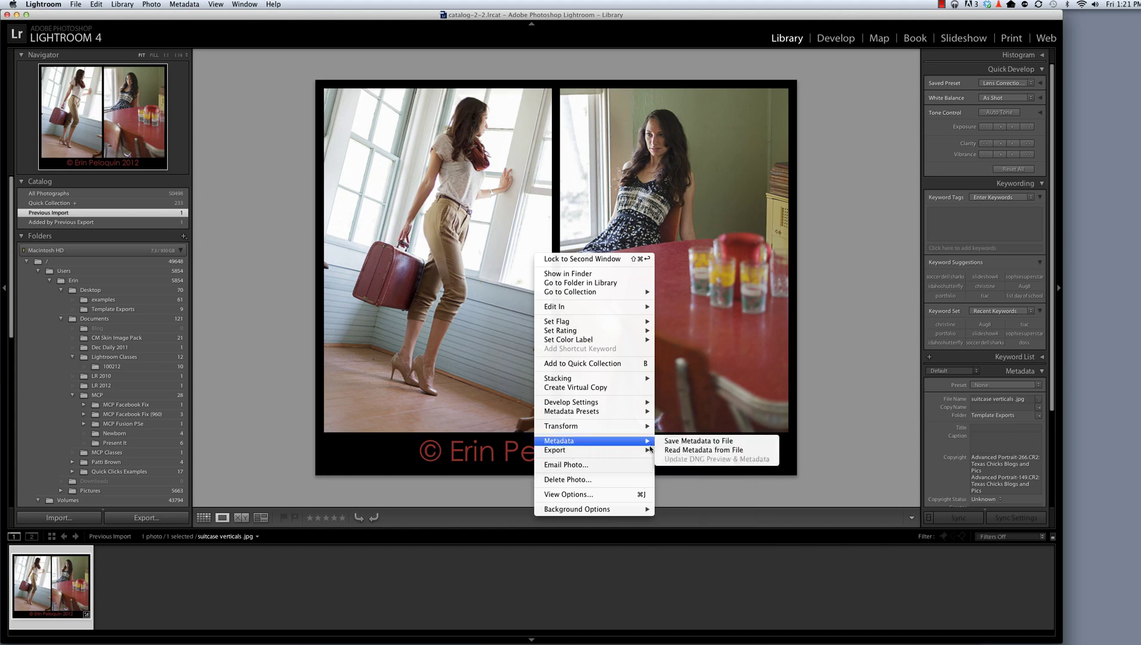
click(664, 450)
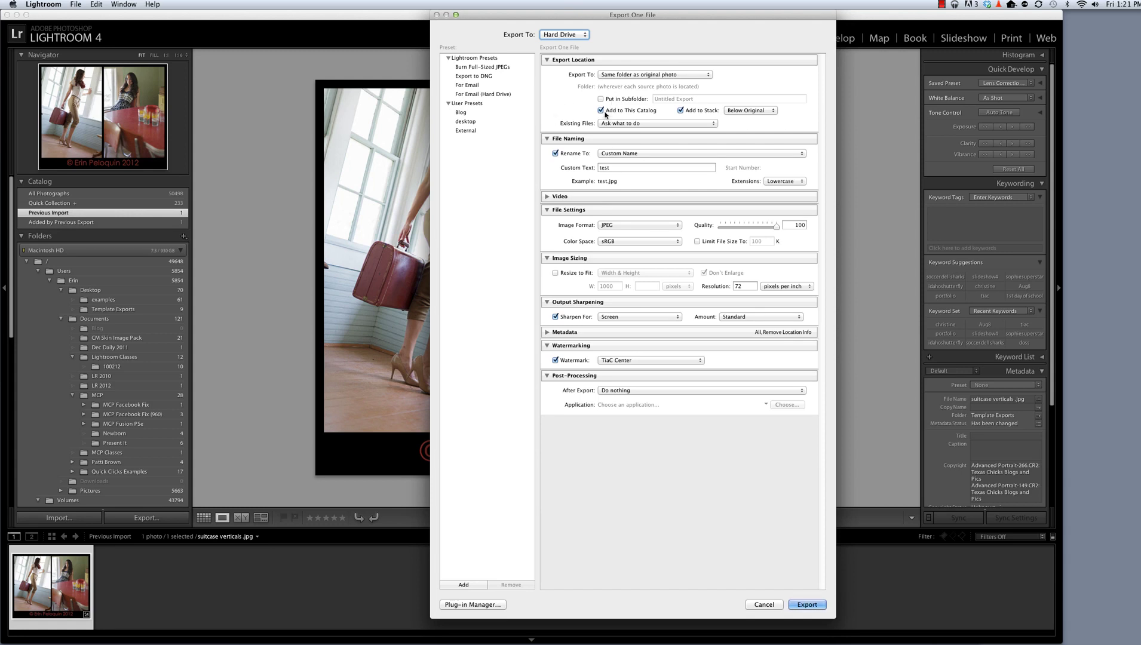
Set the export's custom file name to 'watermarked suitcase template'.
double_click(601, 168)
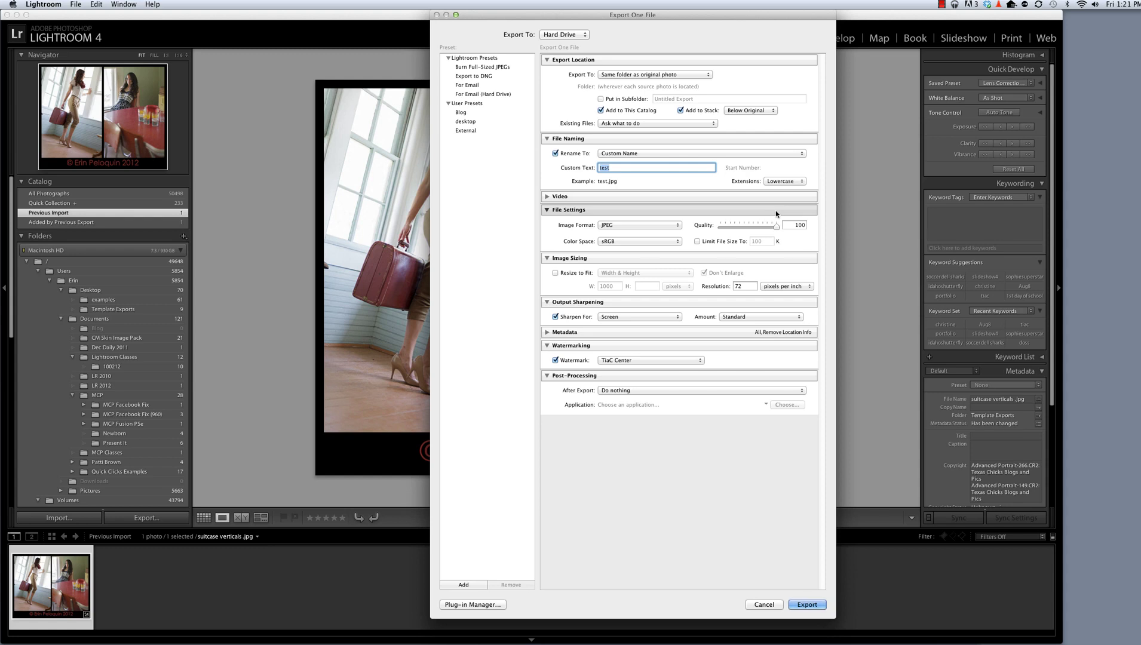
text(watermarked suitacase)
key(BackSpace)
key(BackSpace)
key(BackSpace)
key(BackSpace)
key(BackSpace)
text(case template)
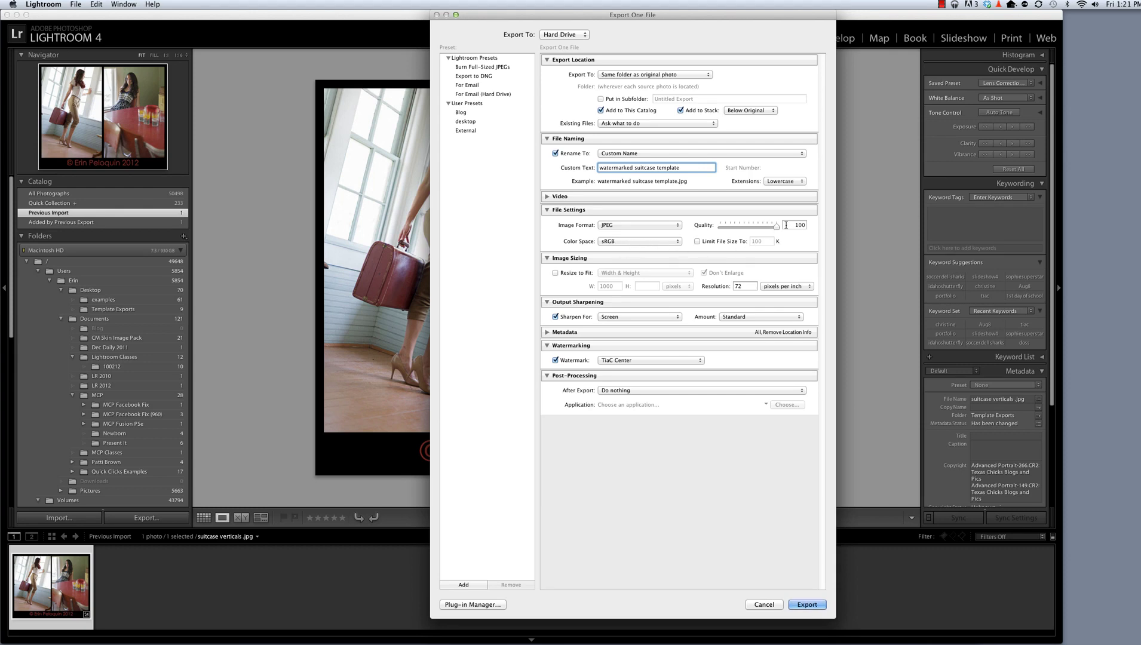
Resize the export to 600 px wide, turn off output sharpening, and keep the TiaC Center watermark.
click(555, 273)
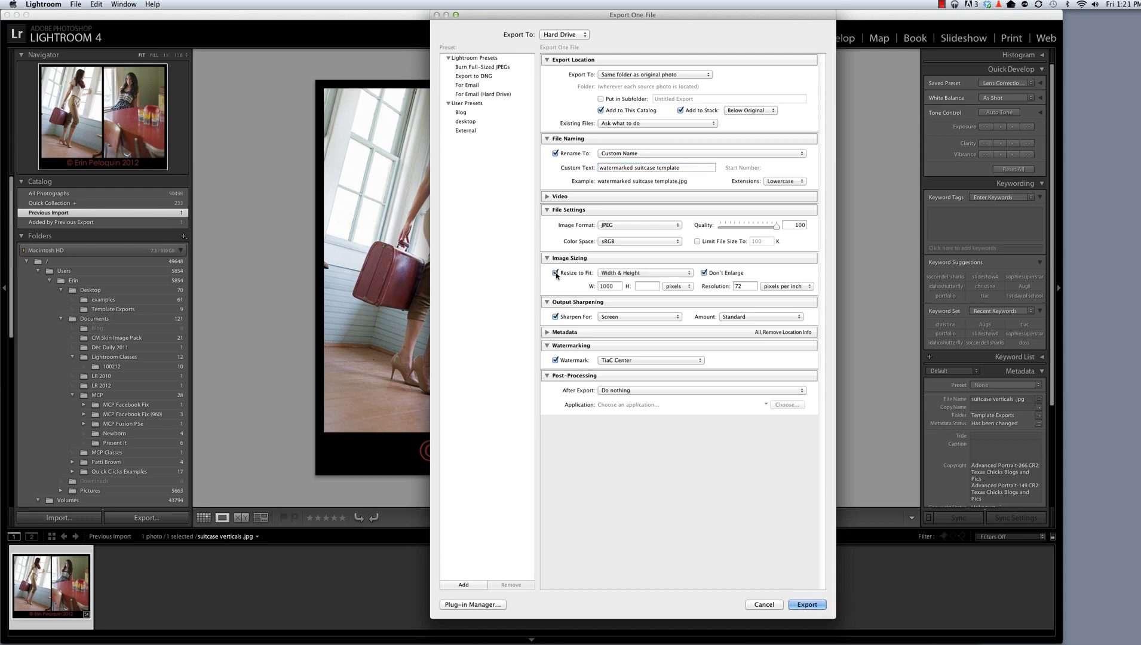
click(593, 286)
text(600)
click(561, 316)
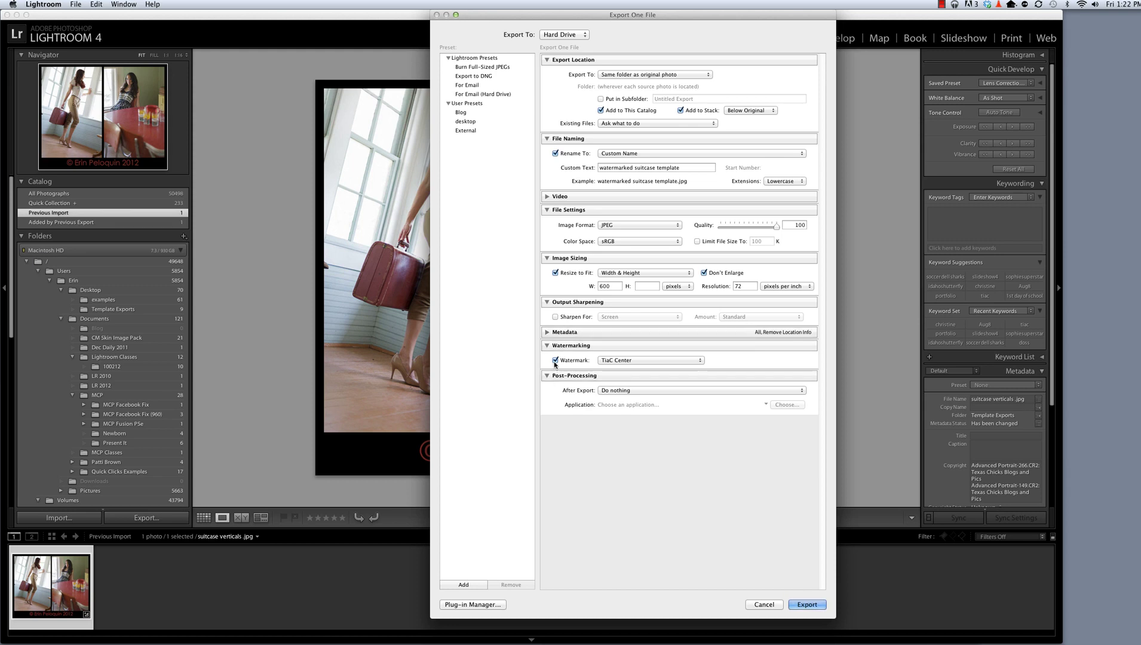
click(657, 360)
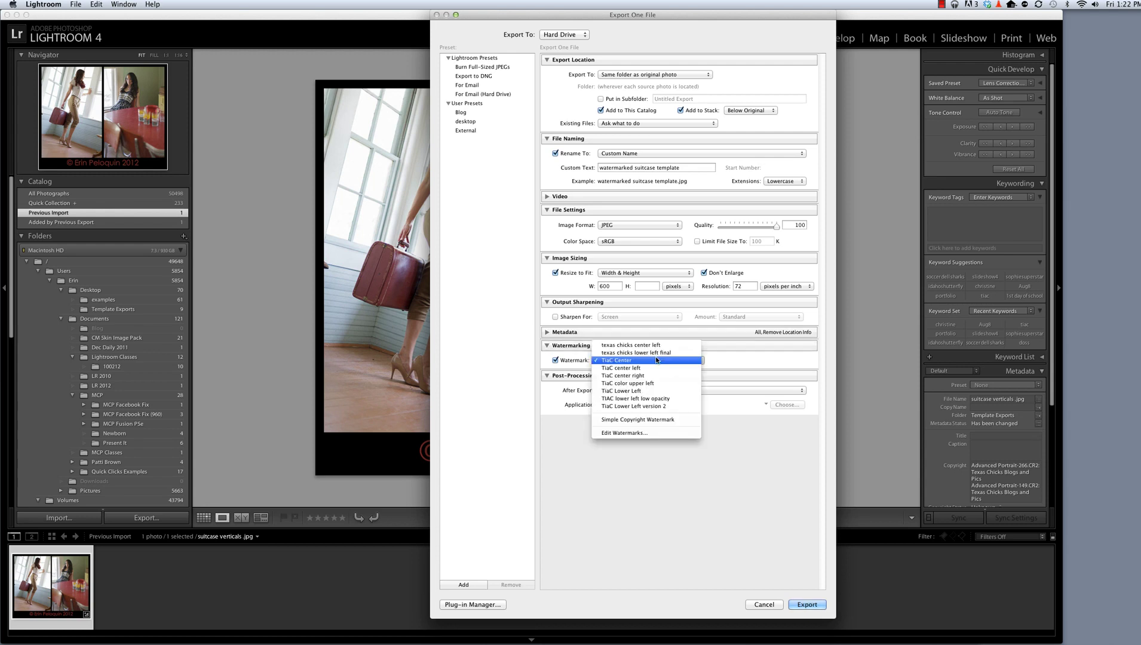
click(657, 360)
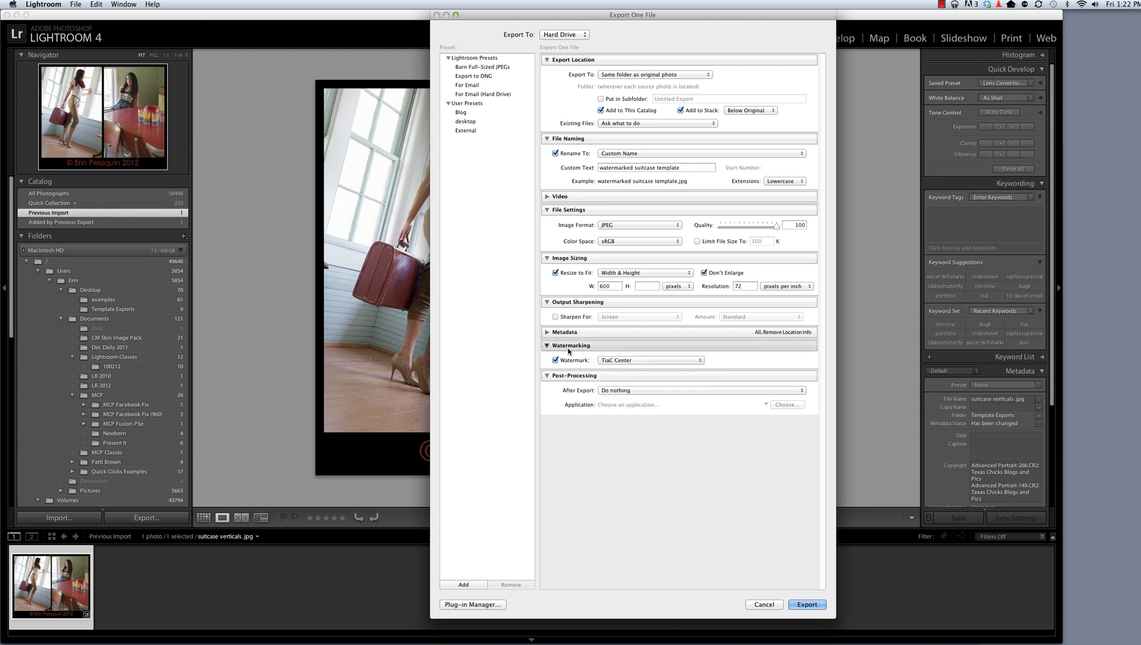
Export, then view 'watermarked suitcase template' among the Template Exports photos.
click(805, 604)
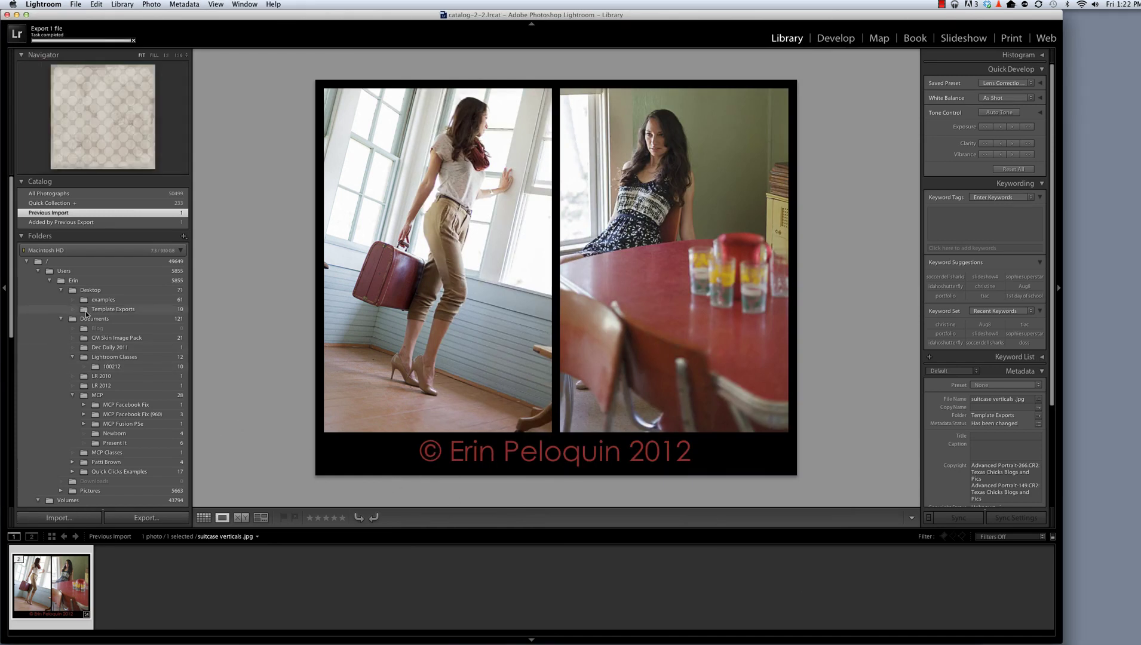
click(111, 308)
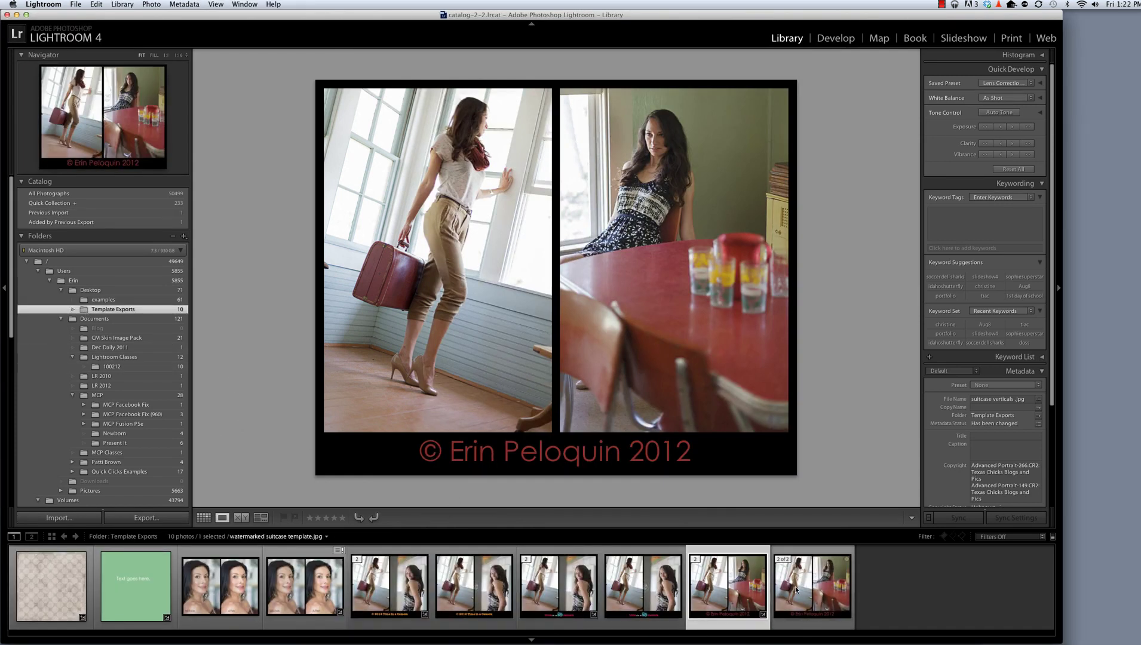
click(817, 595)
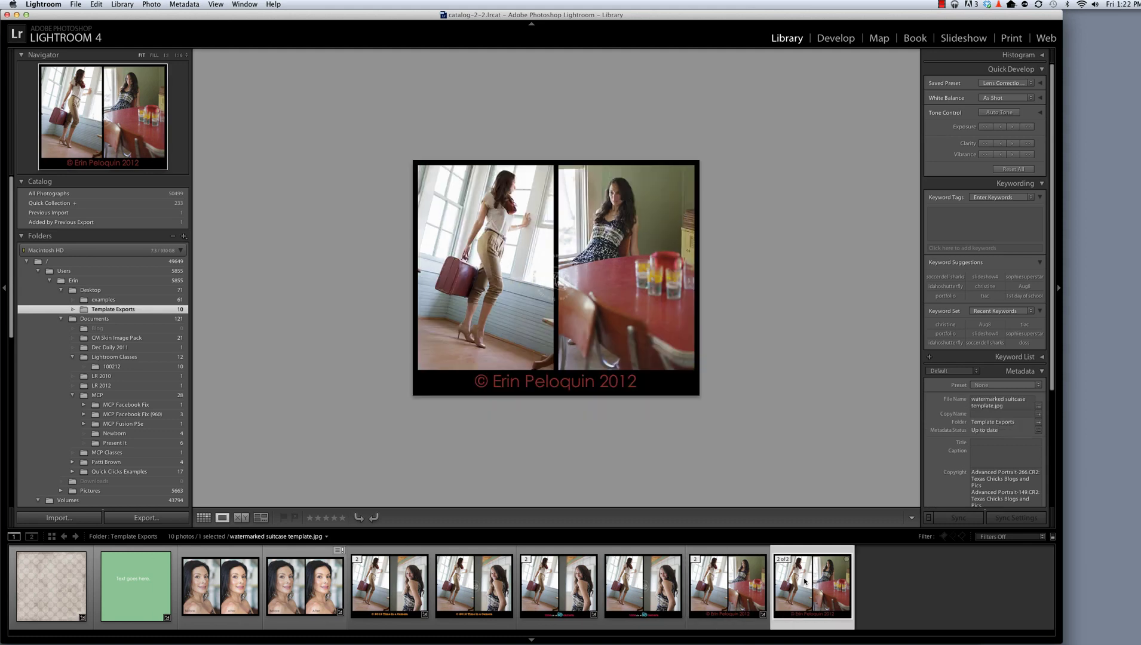